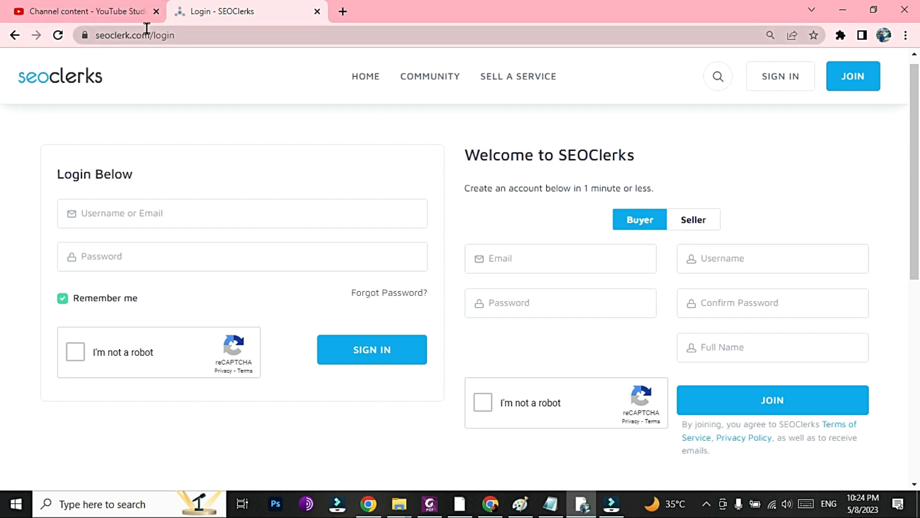
# Switch the SEOClerks registration form to a Seller account and go through its email, username and password fields
pyautogui.moveTo(571, 149)
pyautogui.click(694, 226)
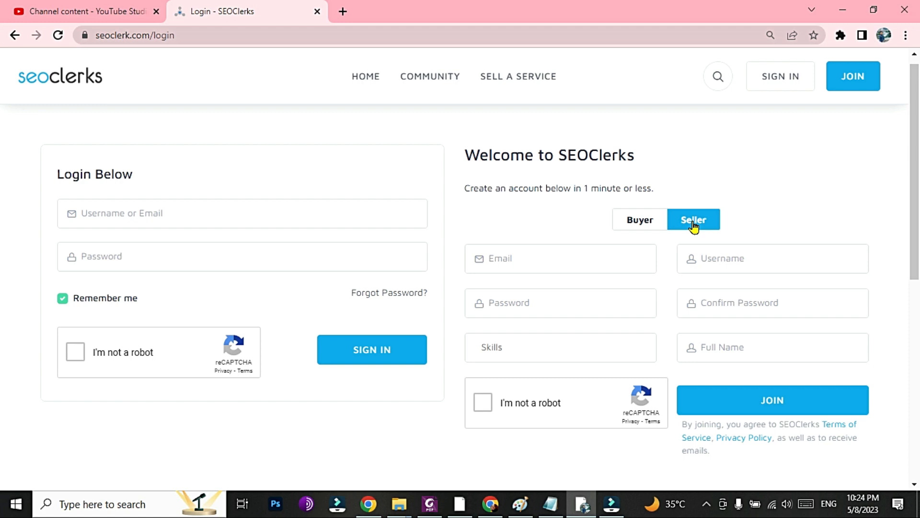
pyautogui.click(592, 256)
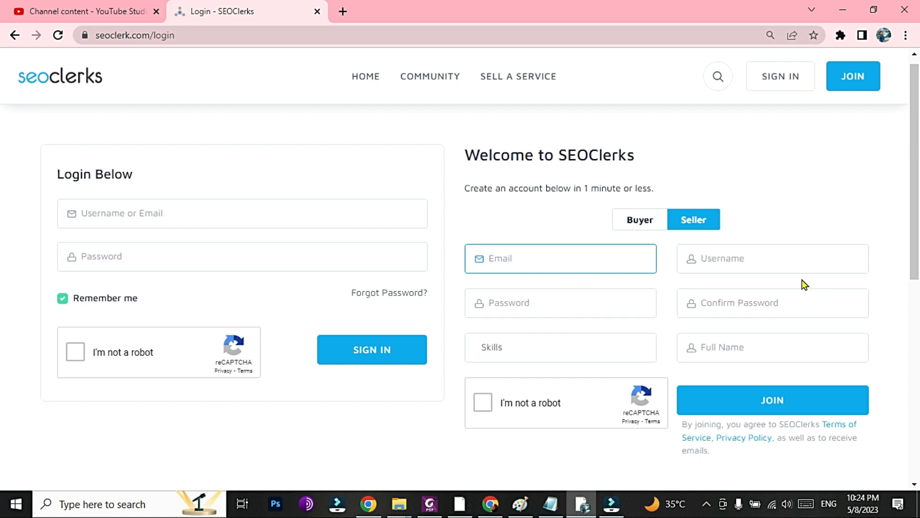
pyautogui.click(785, 263)
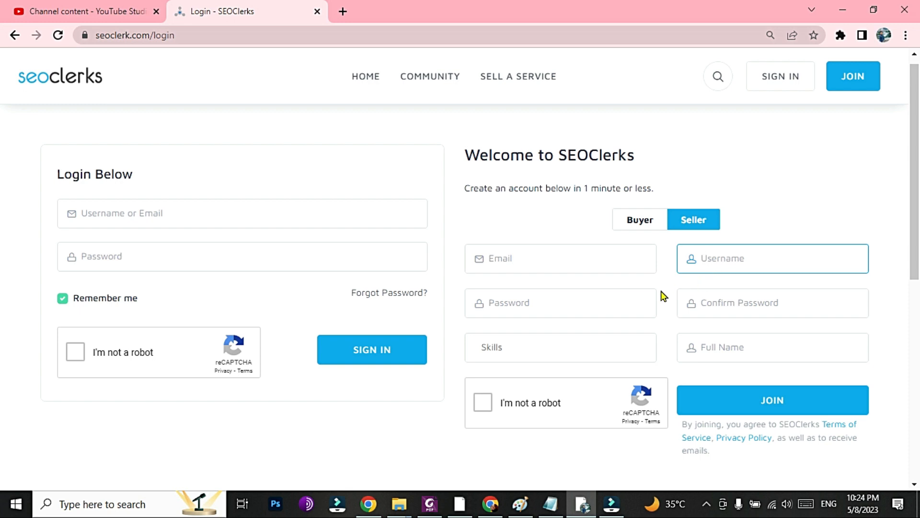
pyautogui.click(610, 305)
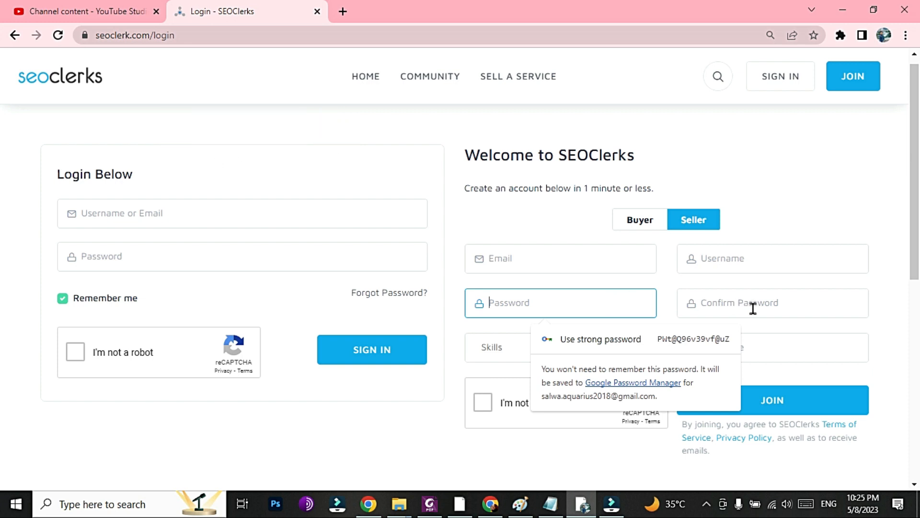
# Add photoshop as a skill in the seller registration form and complete its "I'm not a robot" check
pyautogui.click(493, 348)
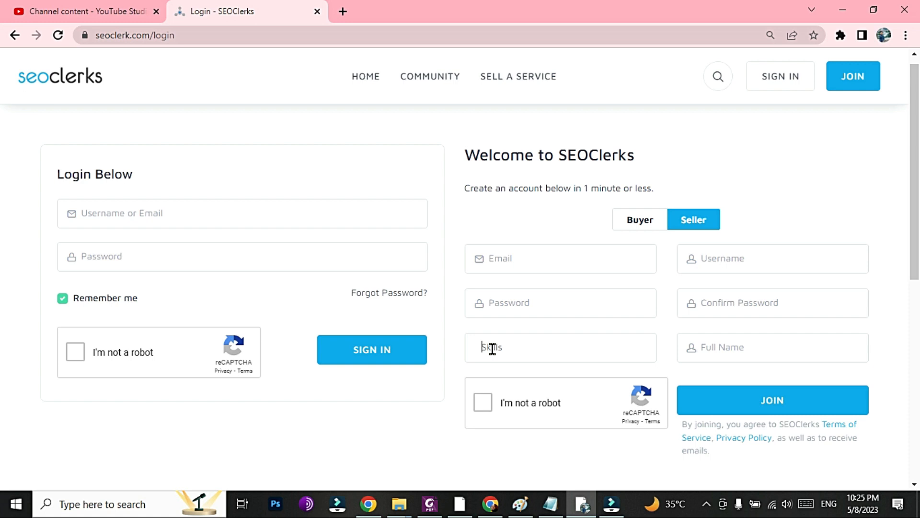
pyautogui.write('Photoshop')
pyautogui.press('Return')
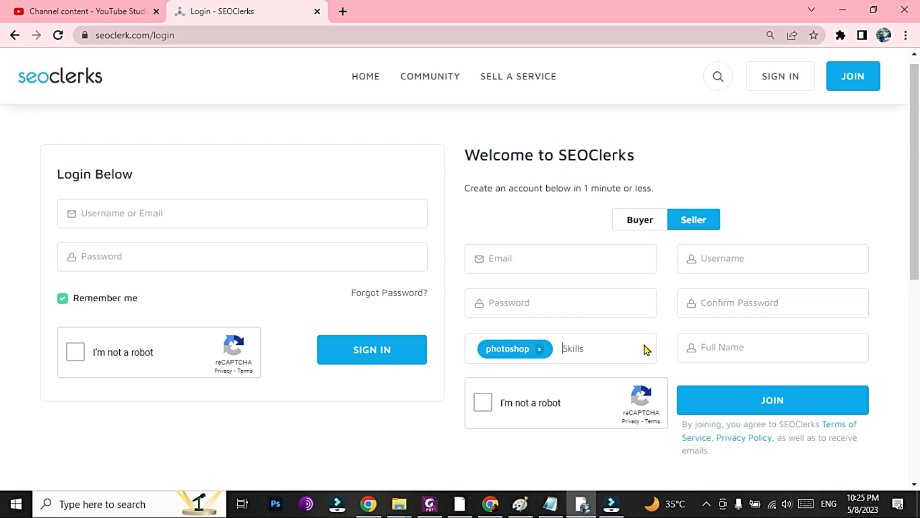
pyautogui.click(684, 346)
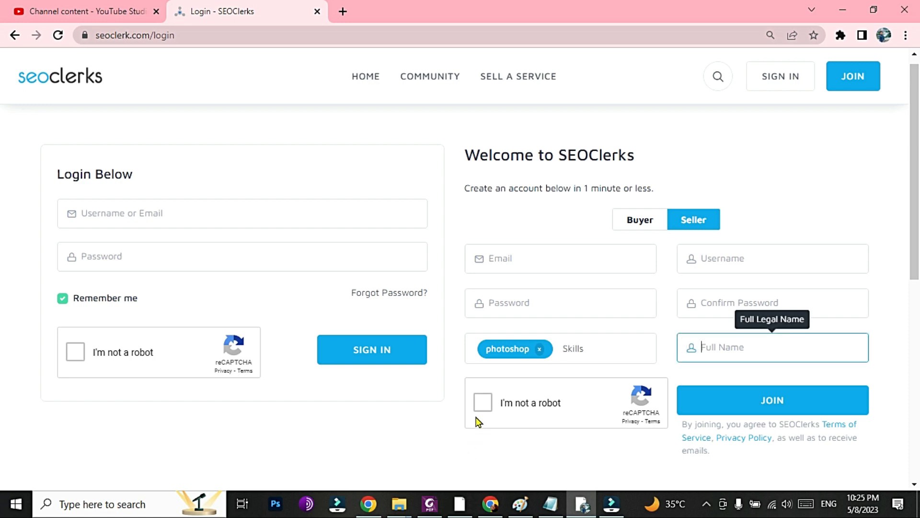
pyautogui.click(482, 403)
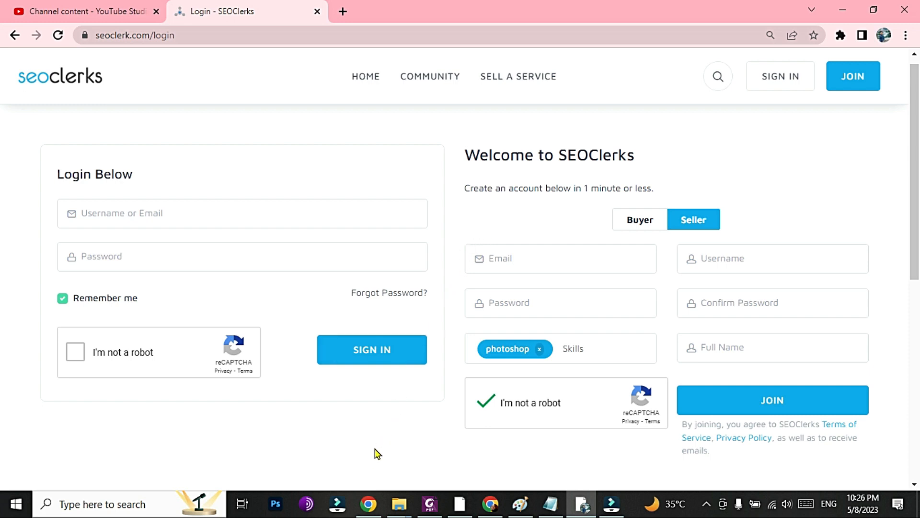
# Switch to the Chrome window with the signed-in SEOClerks account settings and dismiss the SurfEarner notification
pyautogui.moveTo(368, 504)
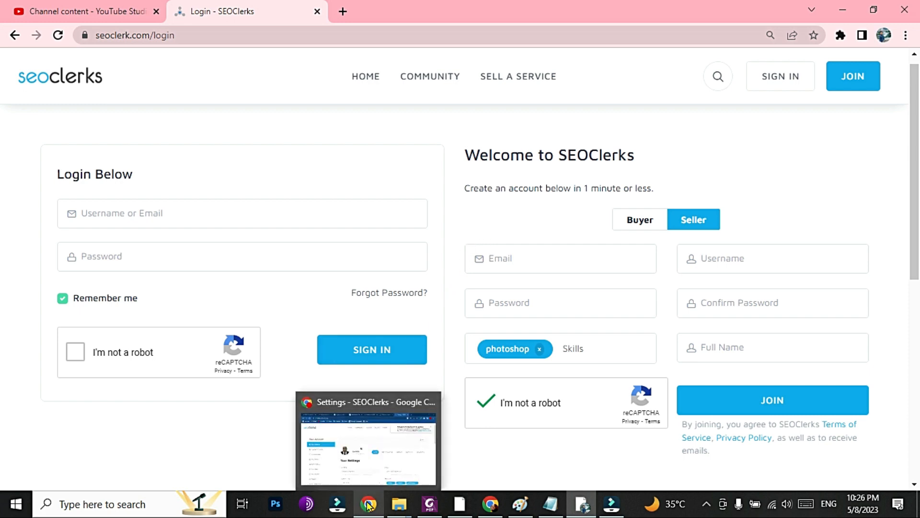
pyautogui.click(377, 461)
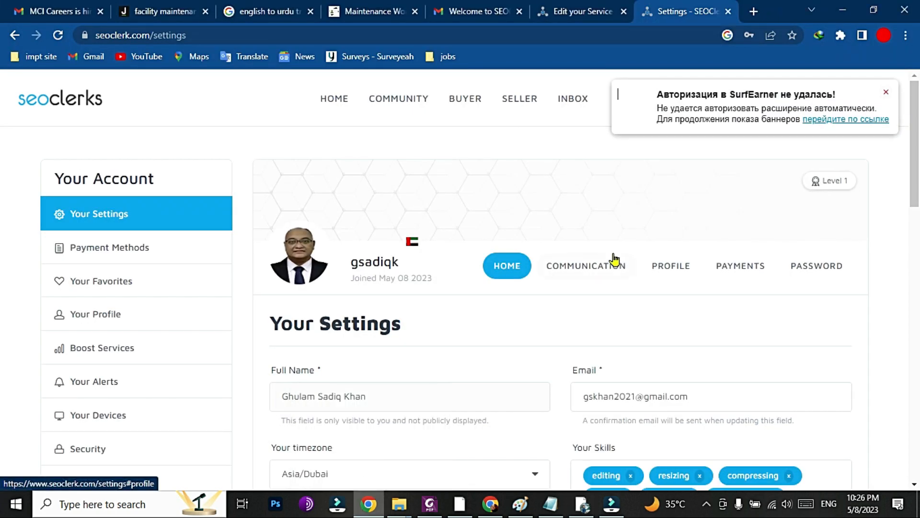
pyautogui.click(886, 92)
pyautogui.moveTo(887, 99)
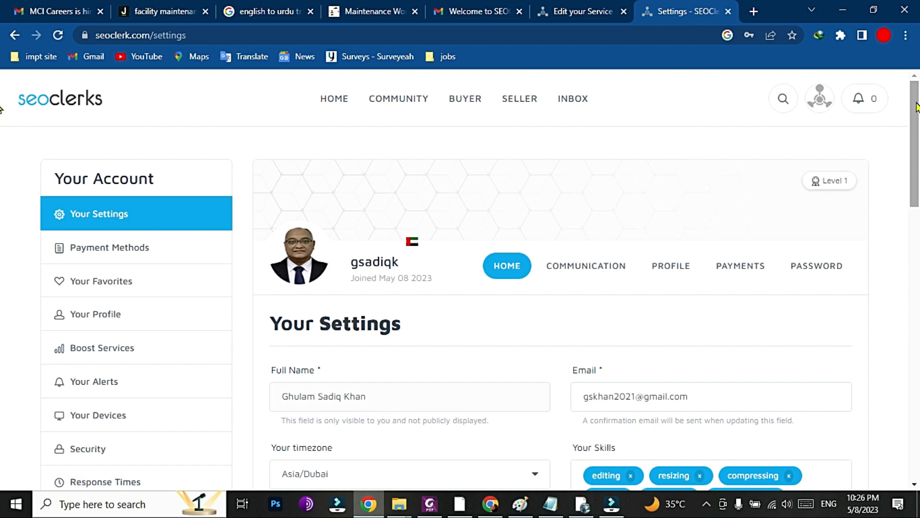
# Go to the SEOClerks marketplace home page and open the seller option Sell a Service
pyautogui.click(338, 110)
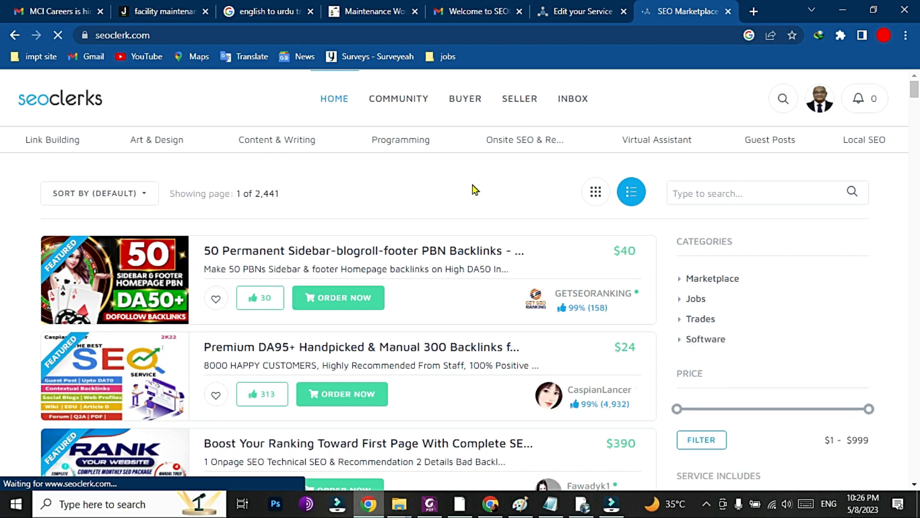
pyautogui.moveTo(522, 99)
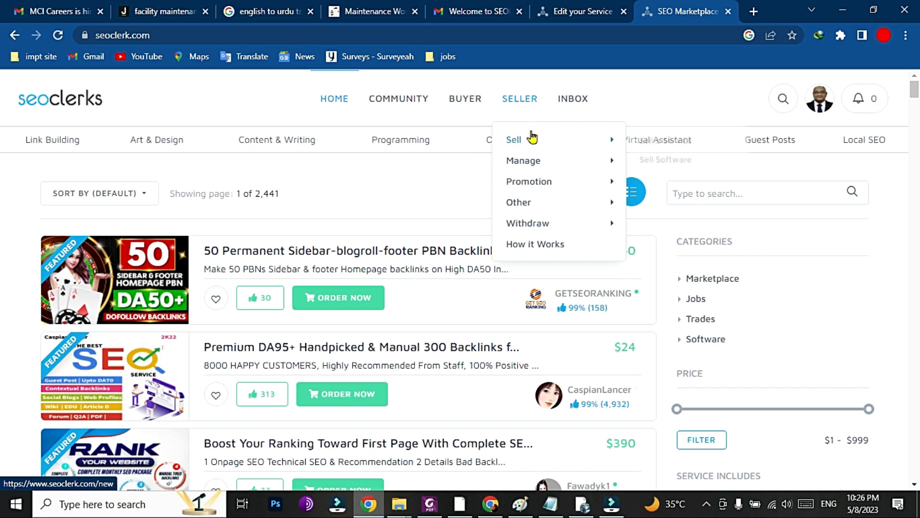
pyautogui.moveTo(531, 138)
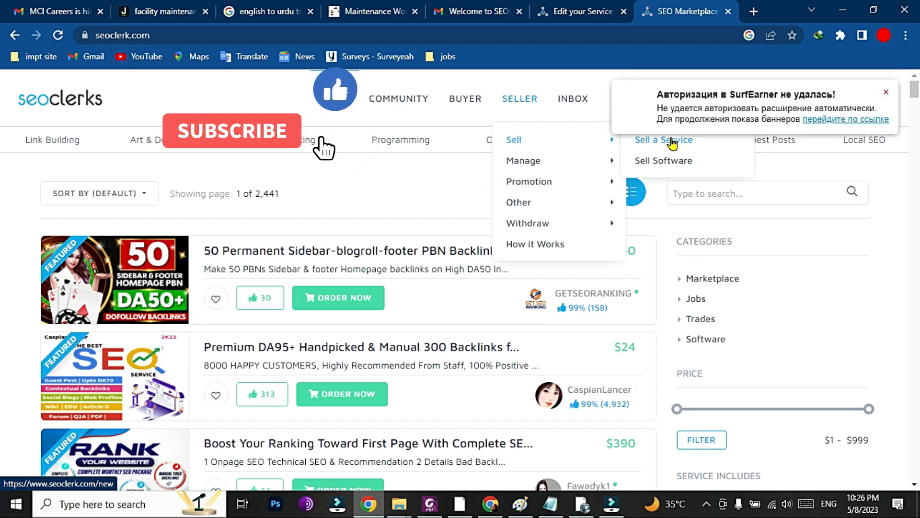
pyautogui.click(673, 141)
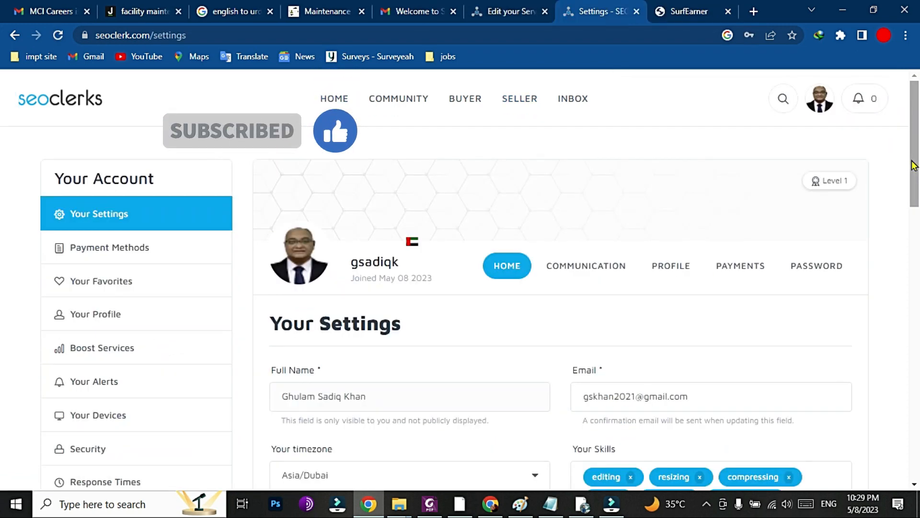
# View the profile picture requirements from the account settings and close the dialog with the existing image kept
pyautogui.moveTo(522, 115)
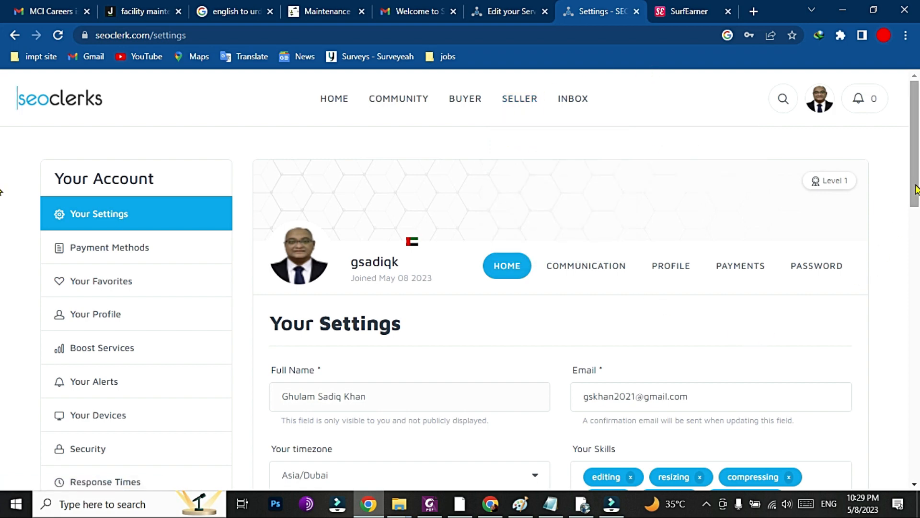
pyautogui.scroll(-1, 916, 190)
pyautogui.scroll(1, 917, 182)
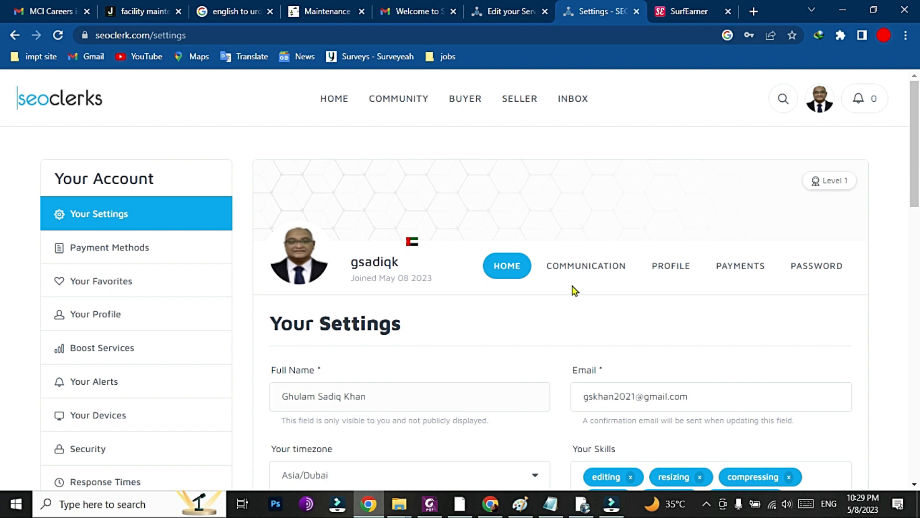
pyautogui.moveTo(325, 268)
pyautogui.click(330, 233)
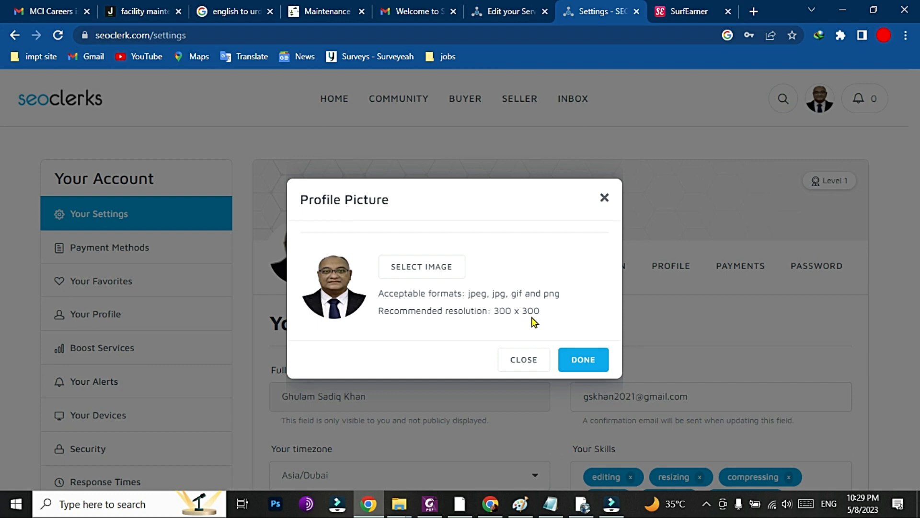
pyautogui.click(577, 361)
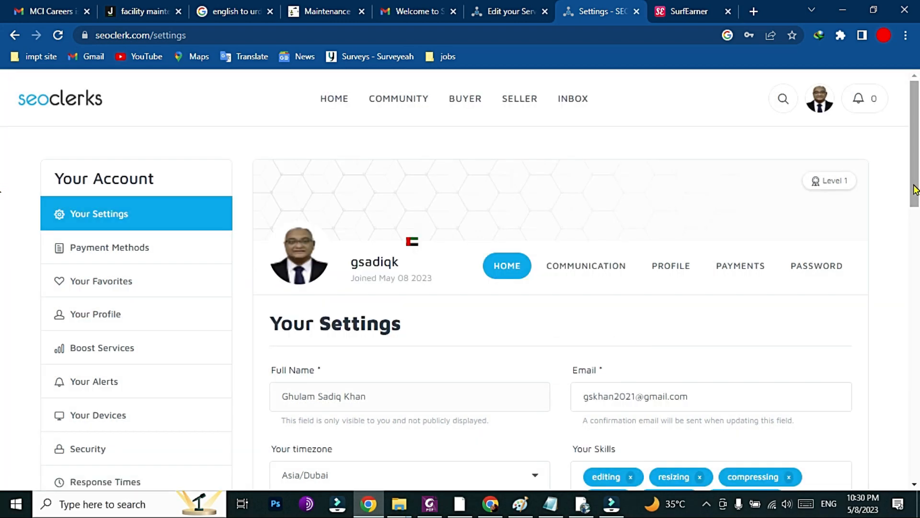
# Review the general account settings, including the full name, email, timezone and skills
pyautogui.moveTo(914, 190); pyautogui.dragTo(917, 244)
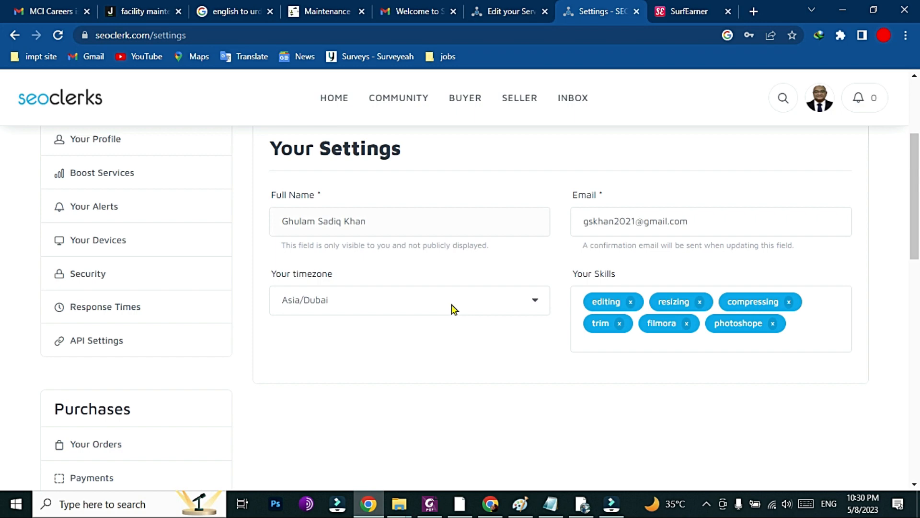
pyautogui.scroll(-10, 910, 244)
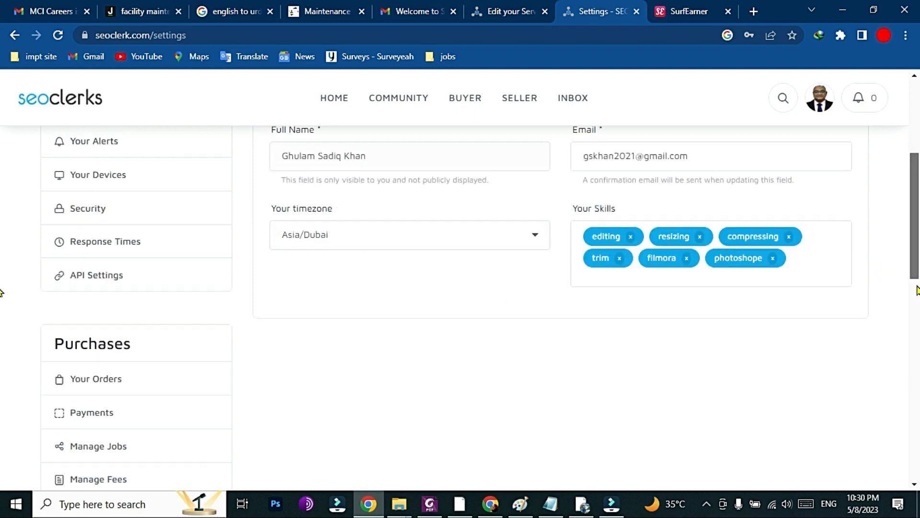
pyautogui.scroll(10, 906, 254)
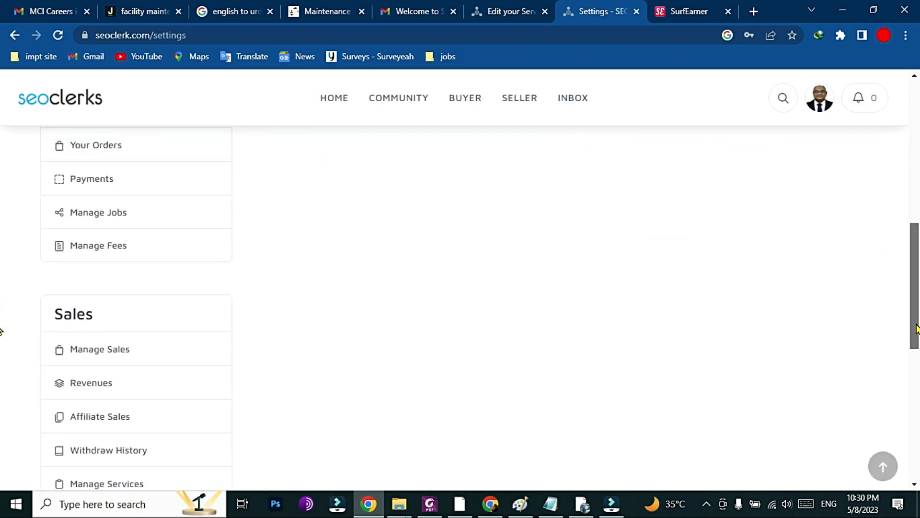
pyautogui.scroll(3, 903, 226)
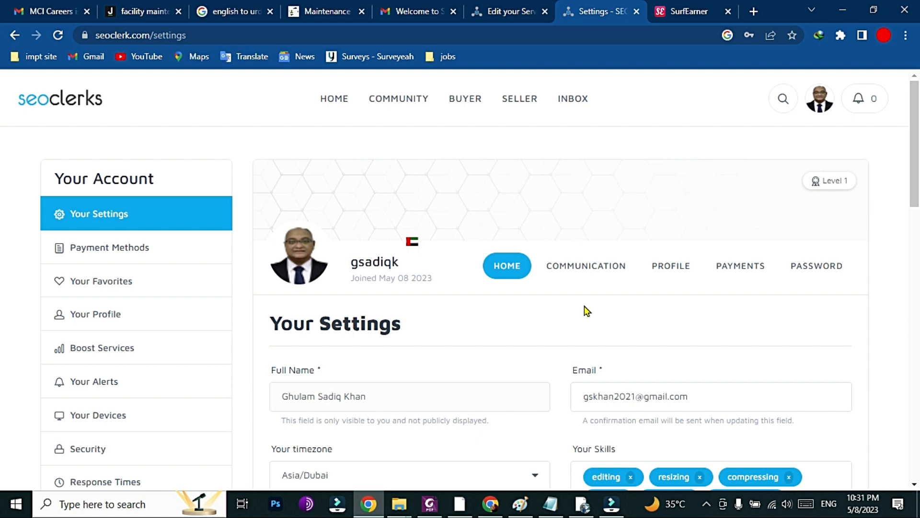
# Review the Communication settings and the additional info fields in the Profile settings
pyautogui.click(586, 271)
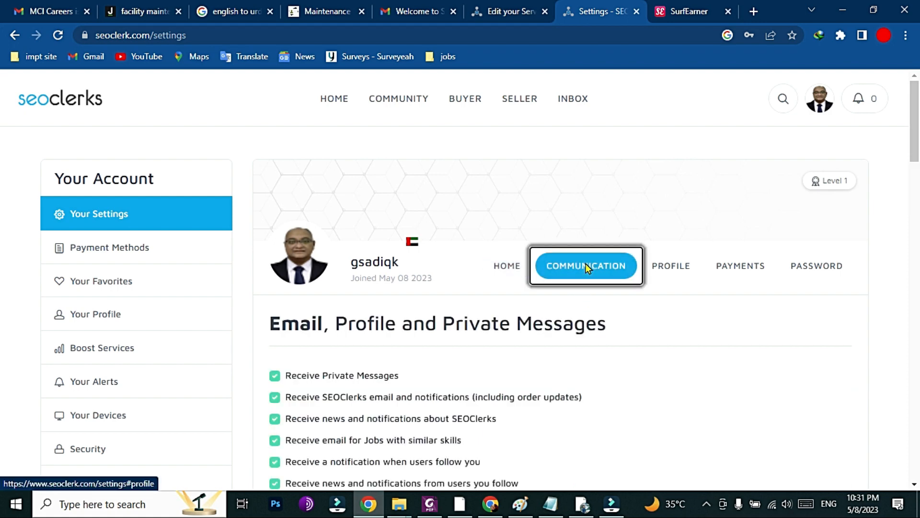
pyautogui.moveTo(913, 150)
pyautogui.mouseDown()
pyautogui.moveTo(917, 236)
pyautogui.moveTo(918, 153)
pyautogui.mouseUp()
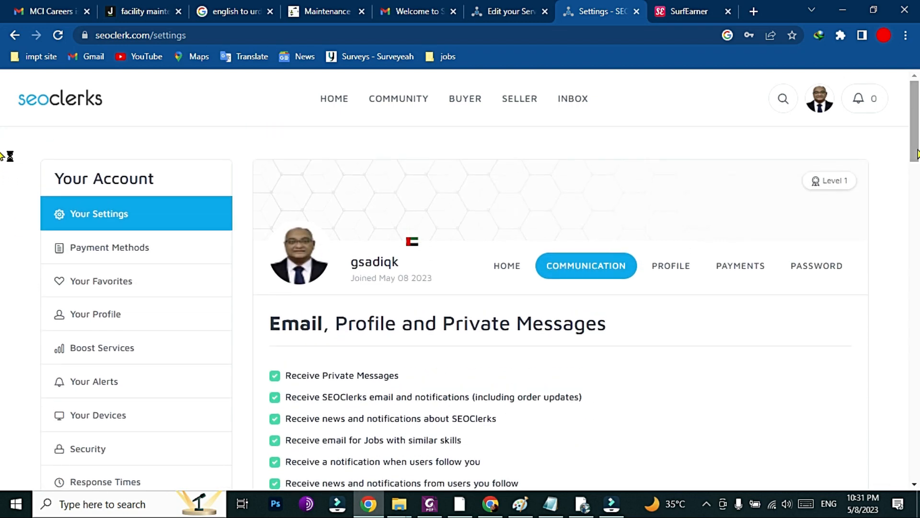
pyautogui.click(675, 271)
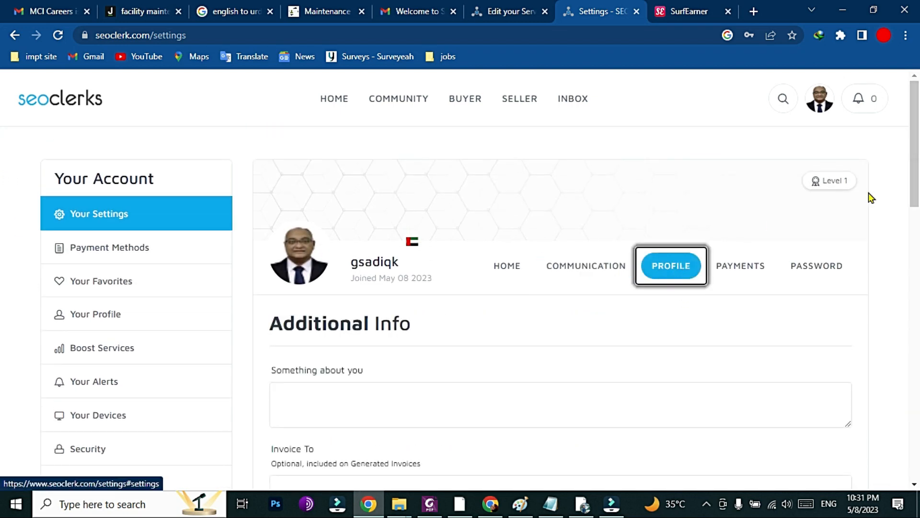
pyautogui.moveTo(916, 162); pyautogui.dragTo(918, 213)
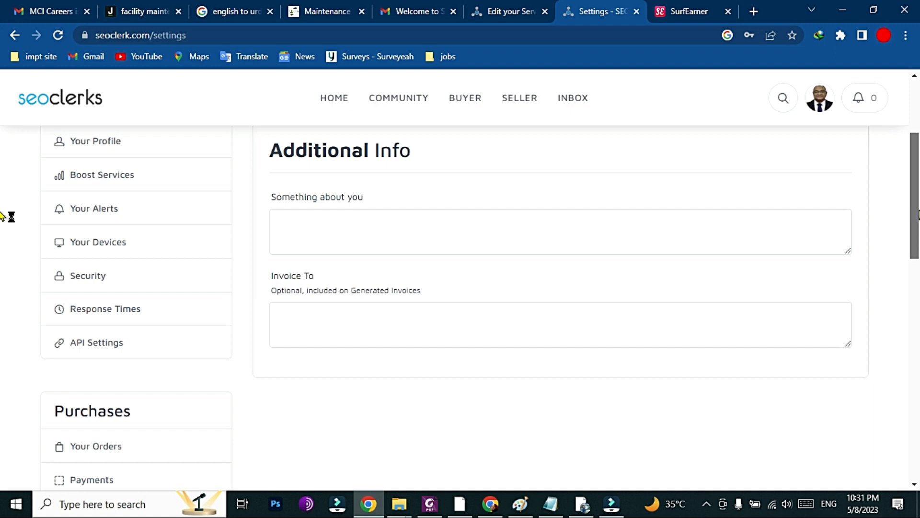
pyautogui.moveTo(919, 214); pyautogui.dragTo(914, 166)
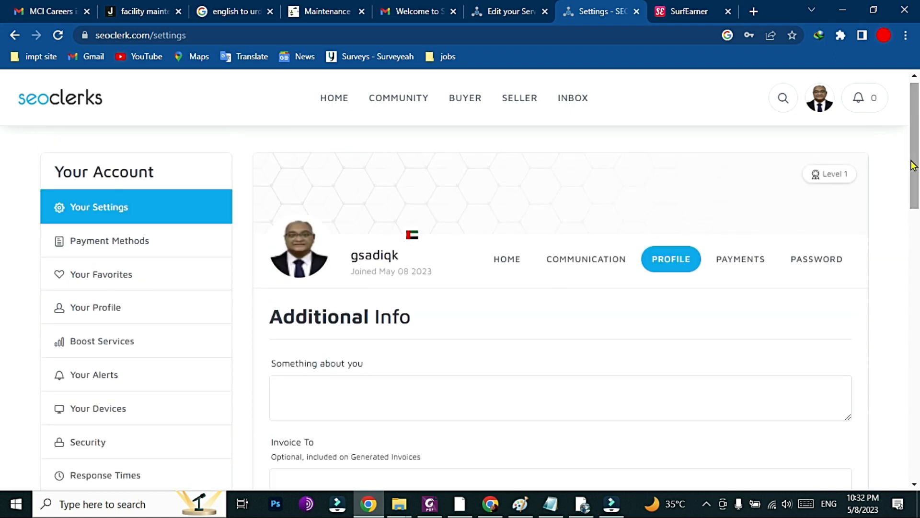
# Review the Payments settings for adding payment methods and for withdrawals through Payoneer, Wise and Airtm
pyautogui.click(742, 271)
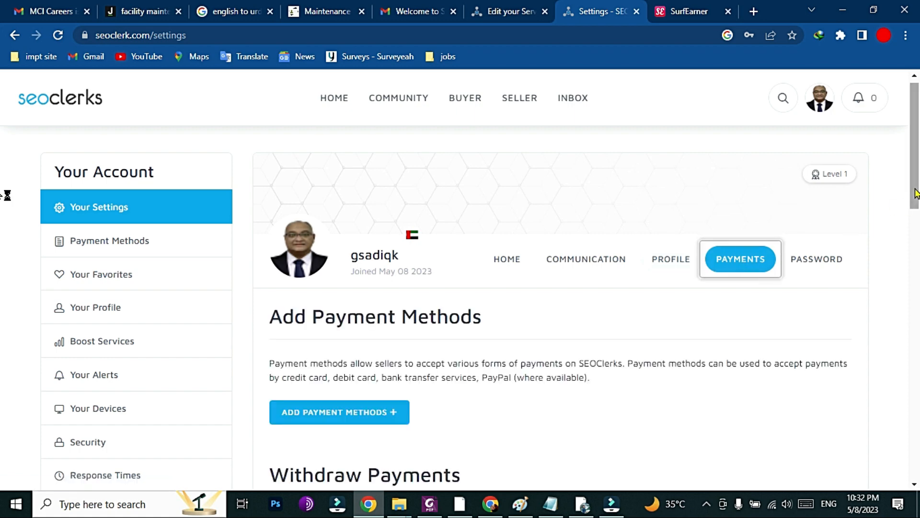
pyautogui.moveTo(917, 194); pyautogui.dragTo(918, 247)
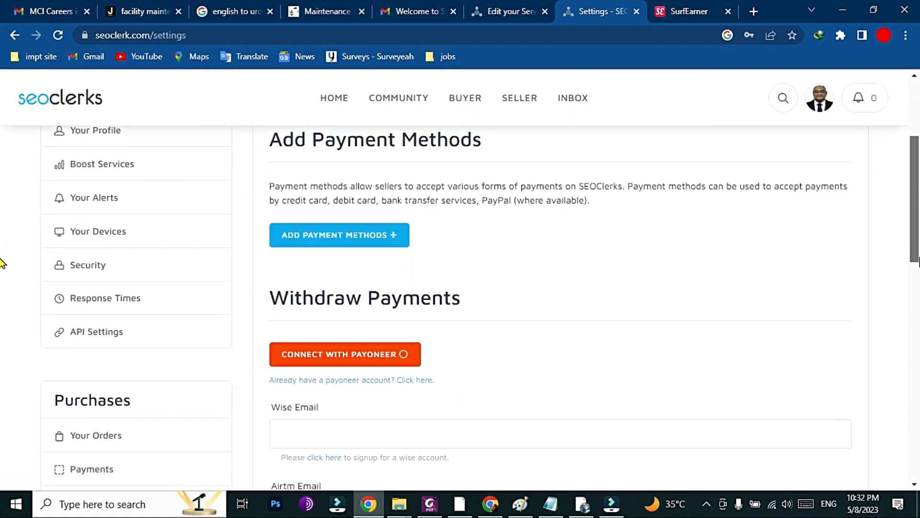
pyautogui.scroll(-1, 3, 264)
pyautogui.scroll(-1, 3, 266)
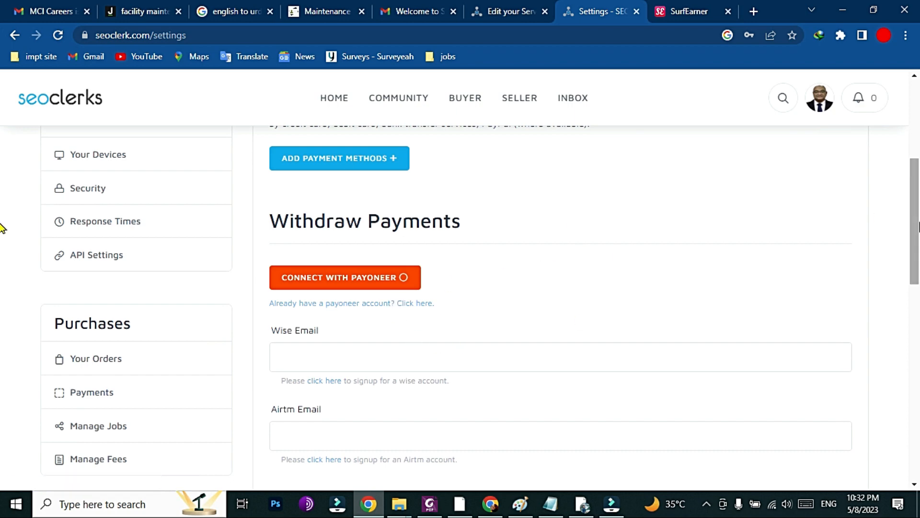
pyautogui.moveTo(916, 241); pyautogui.dragTo(913, 192)
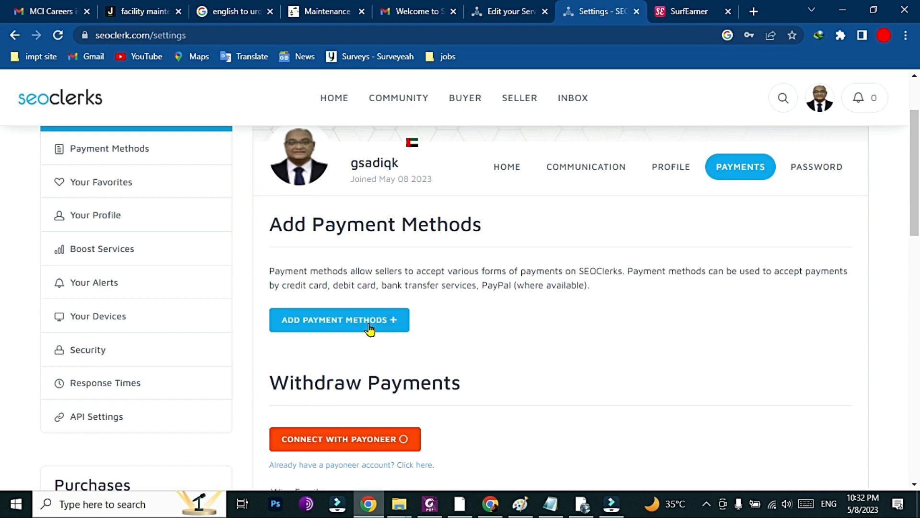
# Open the page for adding payment methods and expand the Digital Wallets category
pyautogui.click(394, 320)
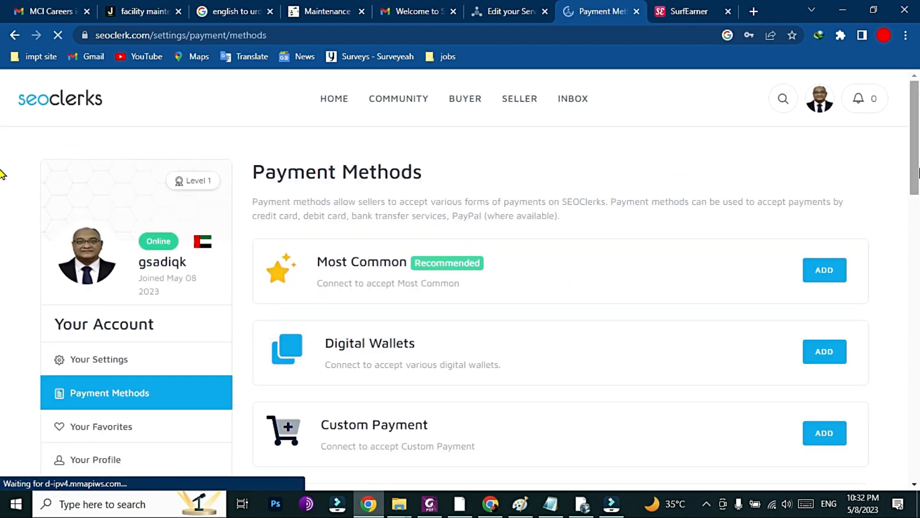
pyautogui.scroll(-2, 1, 191)
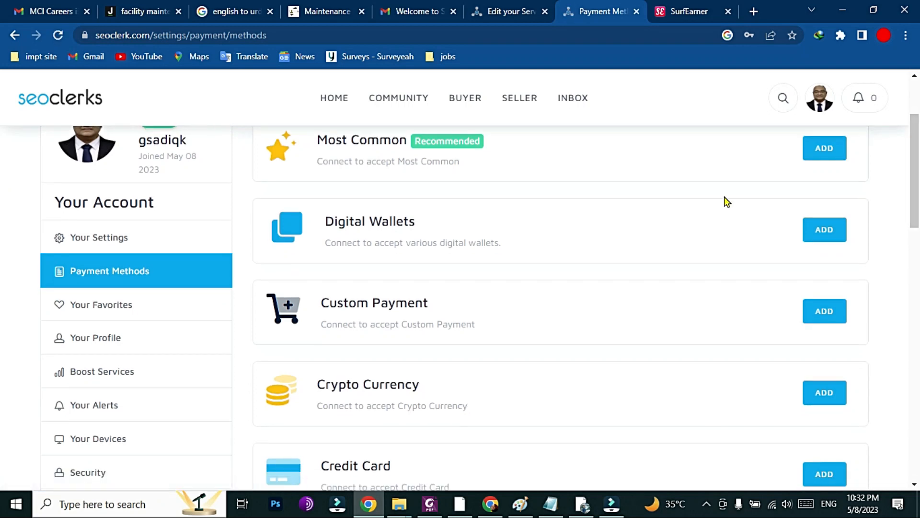
pyautogui.click(582, 227)
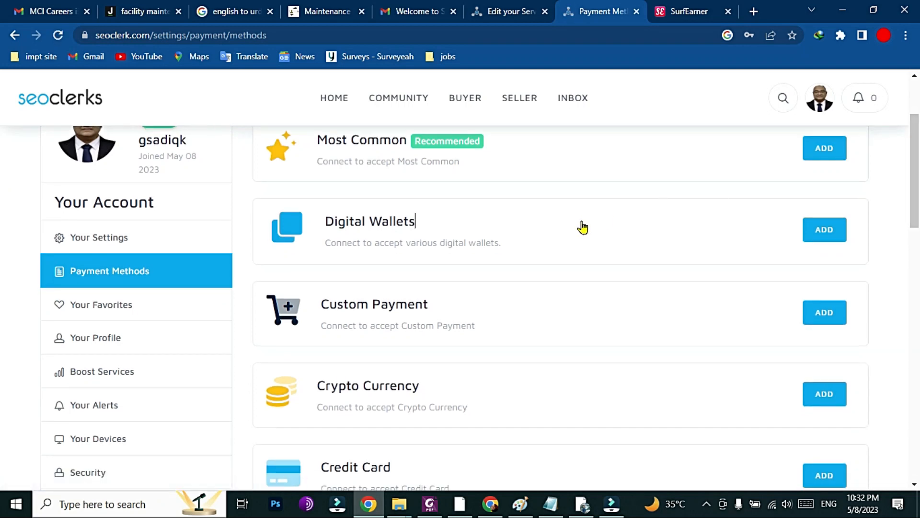
# Expand the PayPal connection form under Digital Wallets and review its account email, Client ID and Secret fields and the other wallets
pyautogui.click(353, 319)
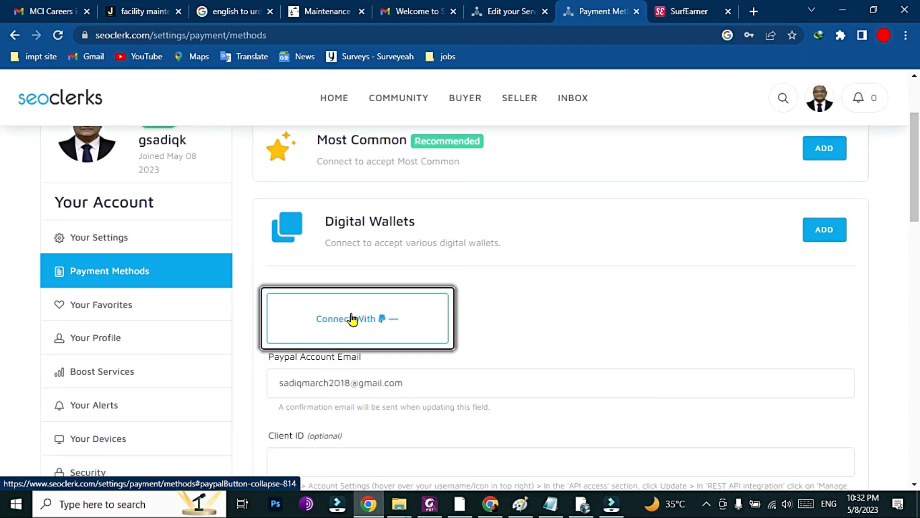
pyautogui.moveTo(912, 171); pyautogui.dragTo(917, 194)
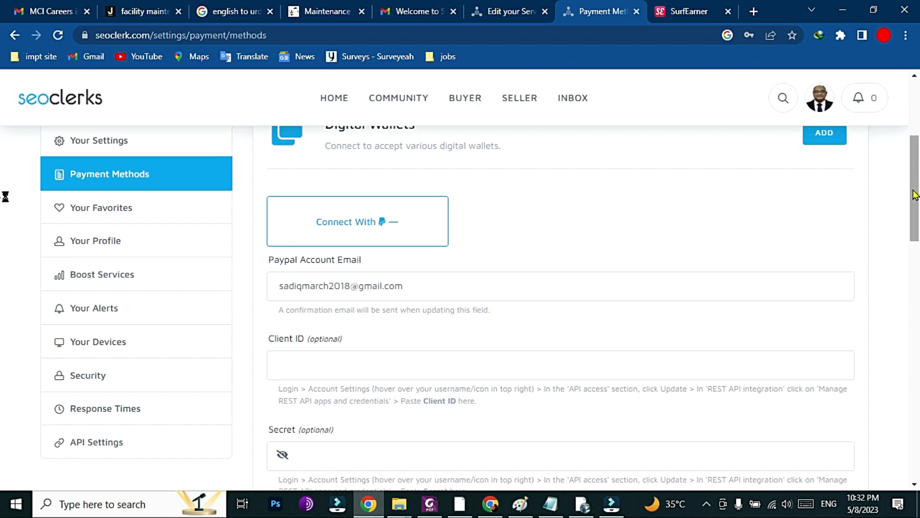
pyautogui.scroll(-5, 916, 182)
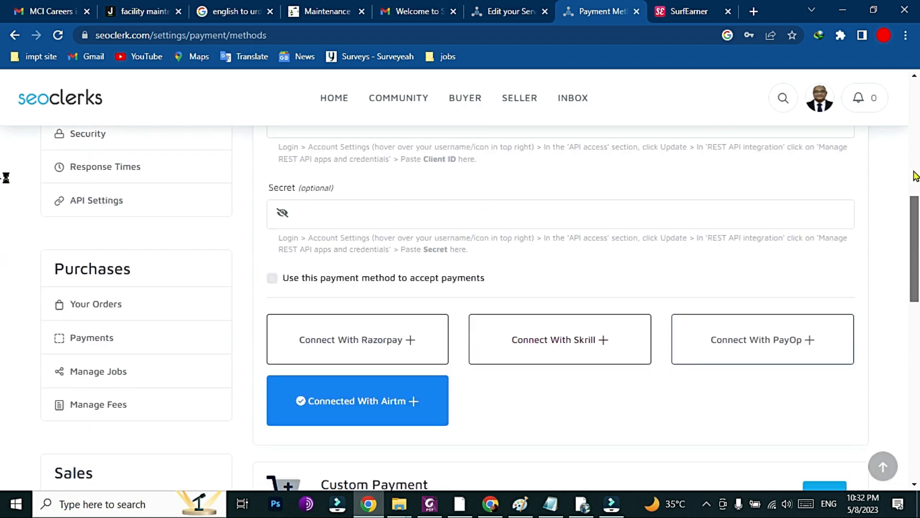
pyautogui.scroll(7, 917, 177)
pyautogui.scroll(-1, 916, 177)
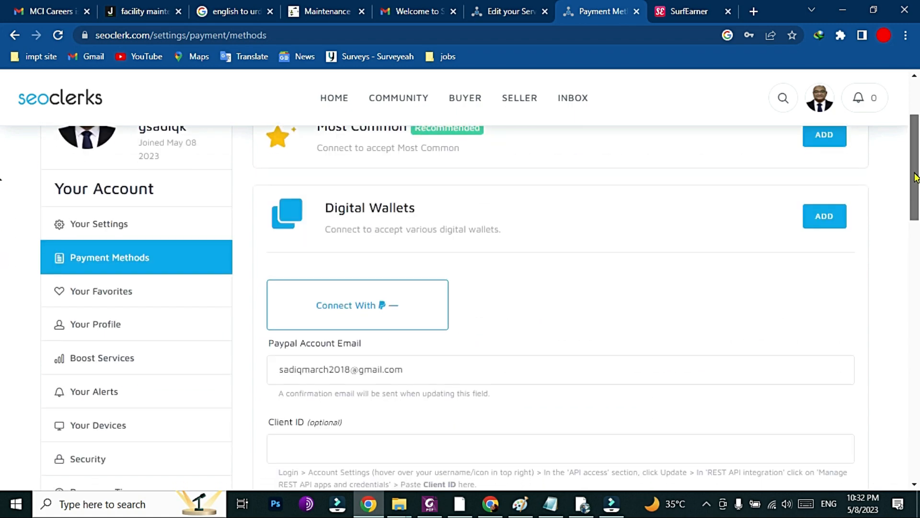
pyautogui.scroll(3, 915, 177)
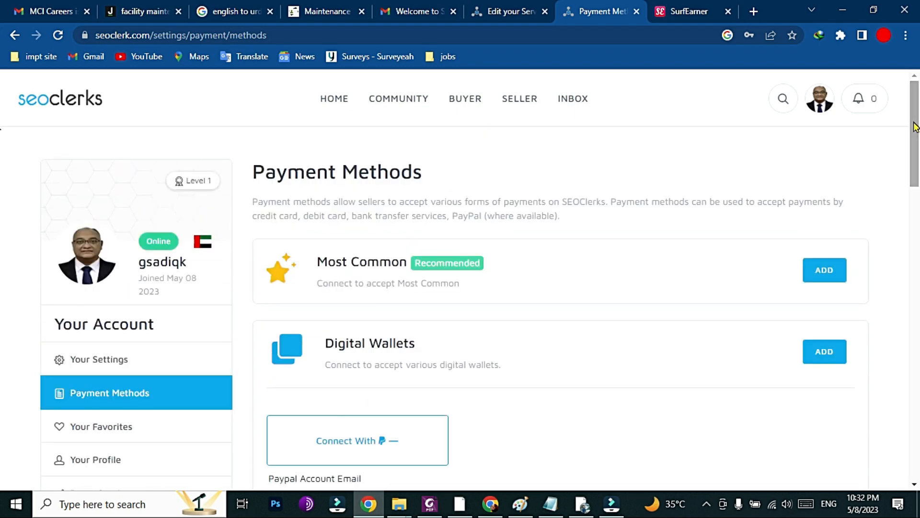
pyautogui.moveTo(915, 128); pyautogui.dragTo(917, 296)
pyautogui.scroll(7, 830, 185)
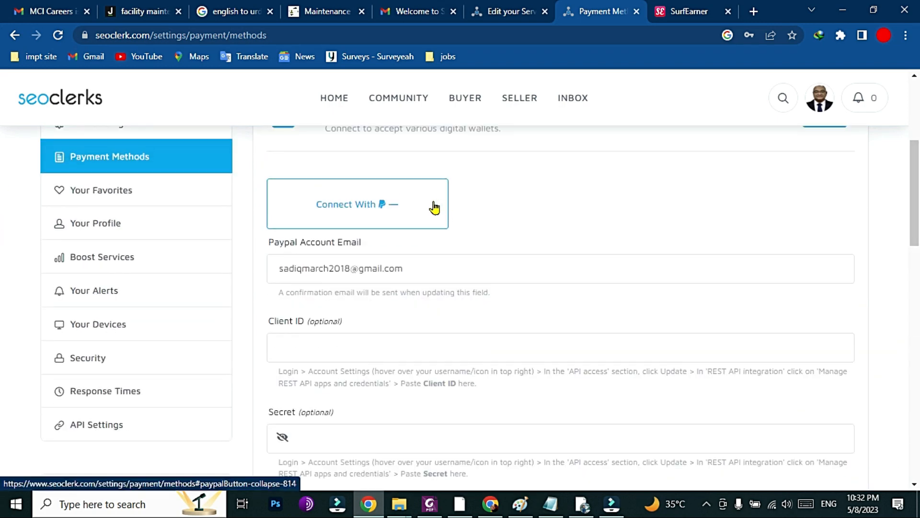
# Collapse the PayPal form and review the Custom Payment, Crypto Currency, Credit Card and Bank Transfer categories
pyautogui.click(433, 208)
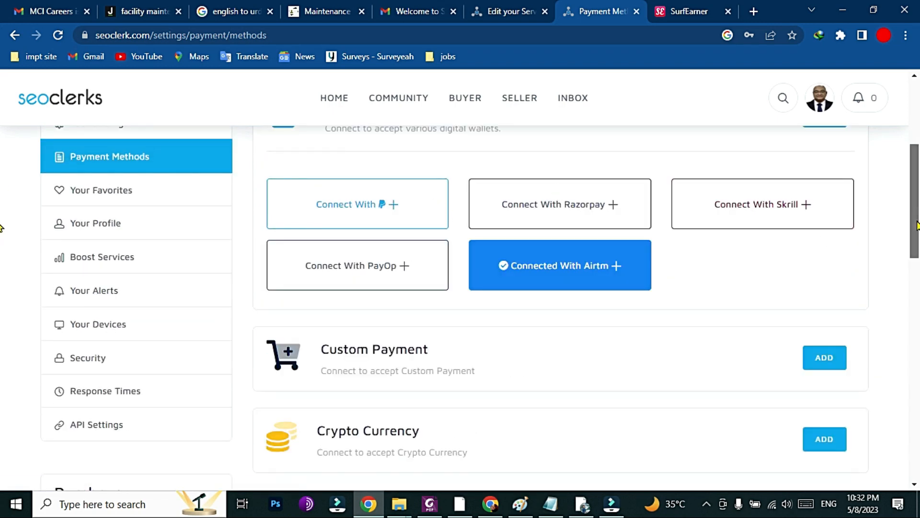
pyautogui.scroll(-7, 2, 306)
pyautogui.scroll(-6, 2, 332)
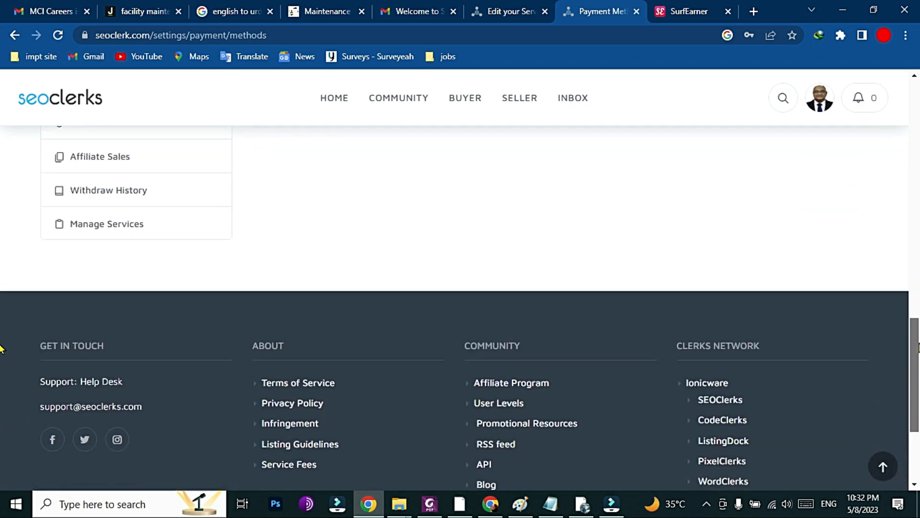
pyautogui.scroll(3, 2, 345)
pyautogui.scroll(1, 2, 340)
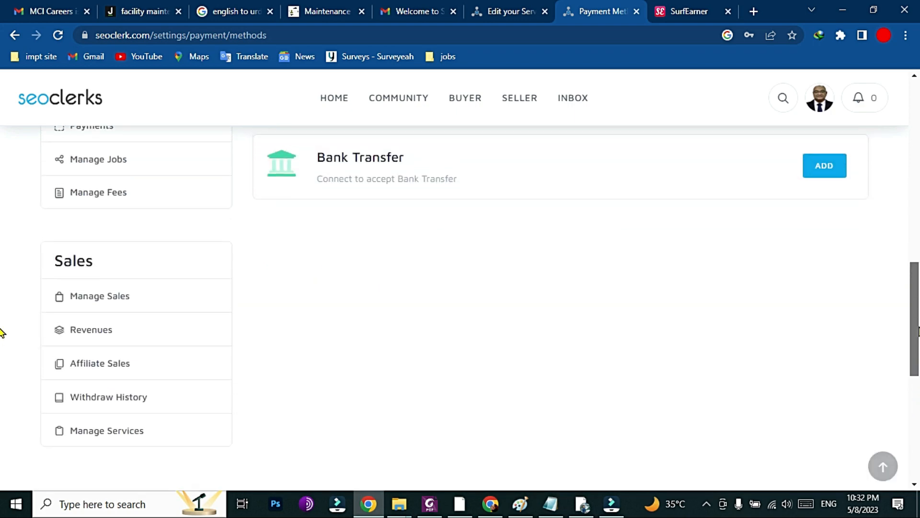
pyautogui.scroll(3, 2, 332)
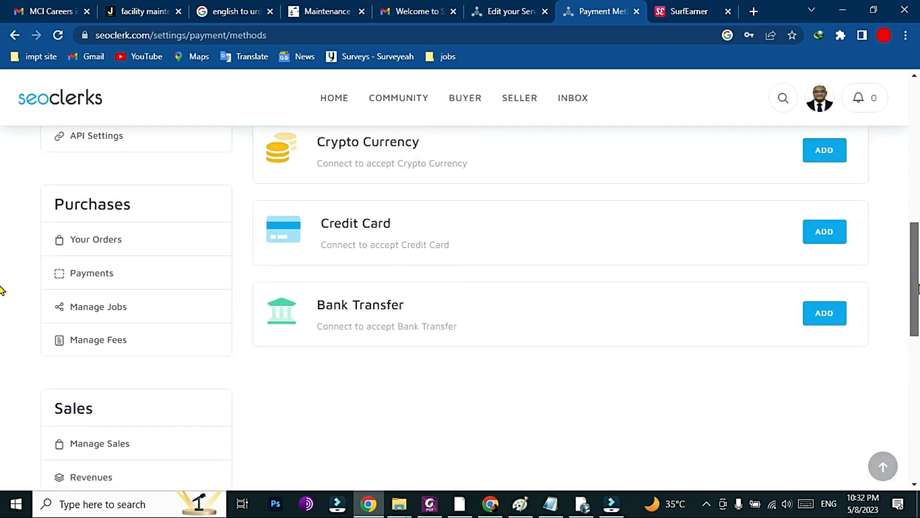
pyautogui.scroll(1, 2, 288)
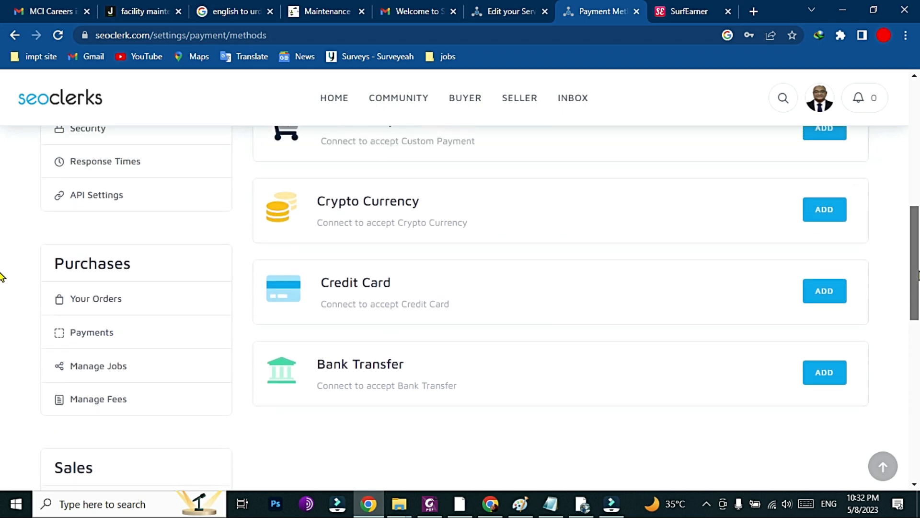
pyautogui.scroll(1, 916, 259)
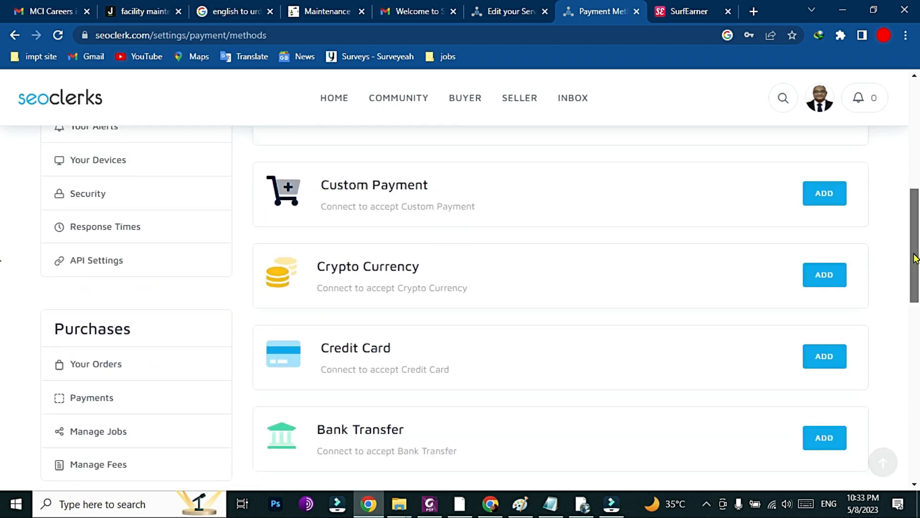
pyautogui.moveTo(916, 258); pyautogui.dragTo(916, 215)
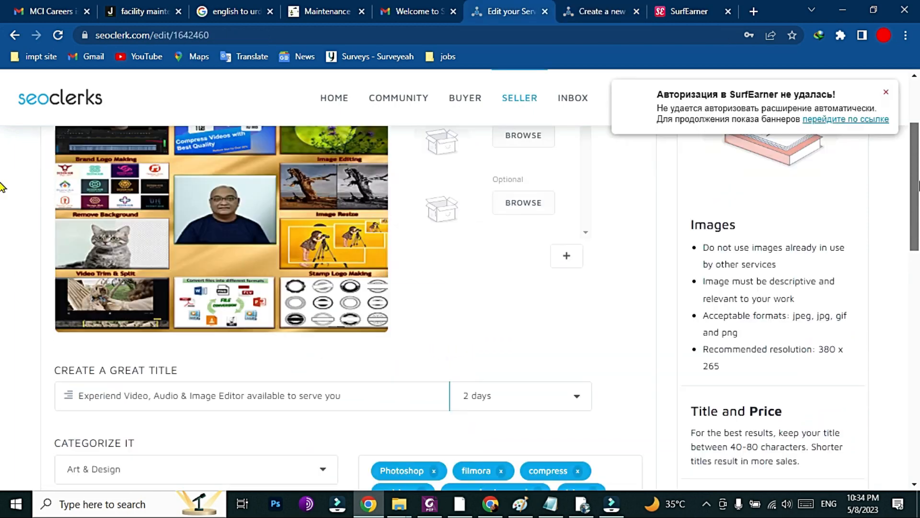
# Review the service's Overview stage, including its image guidelines, title, delivery time, category, tags and included items
pyautogui.scroll(-4, 2, 249)
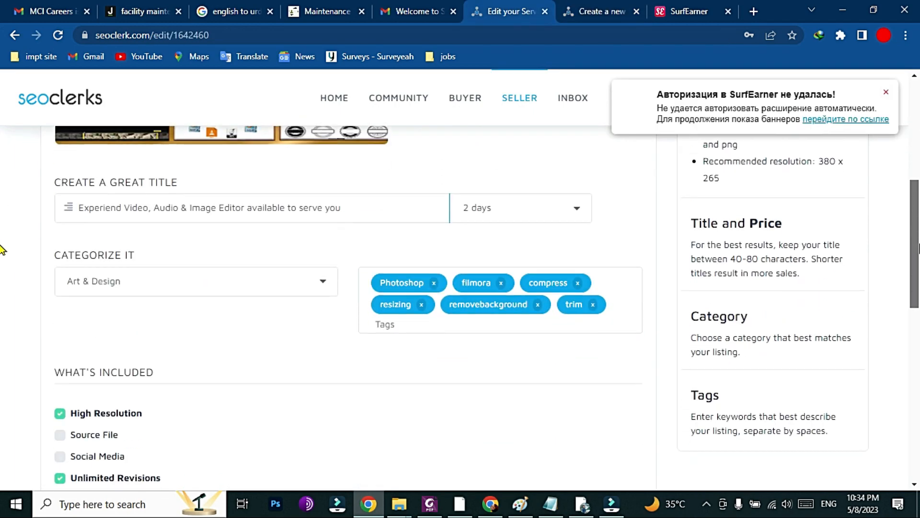
pyautogui.scroll(-3, 2, 249)
pyautogui.scroll(2, 2, 247)
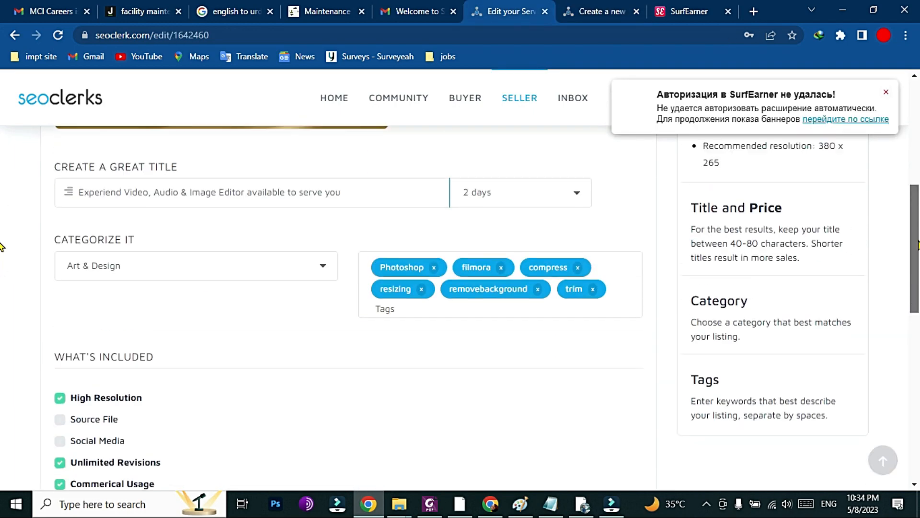
pyautogui.scroll(7, 902, 154)
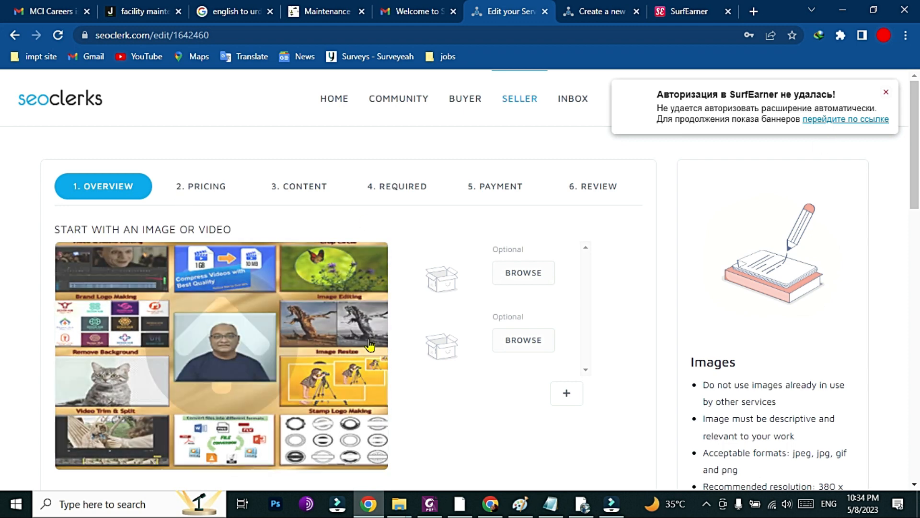
pyautogui.moveTo(913, 92); pyautogui.dragTo(916, 118)
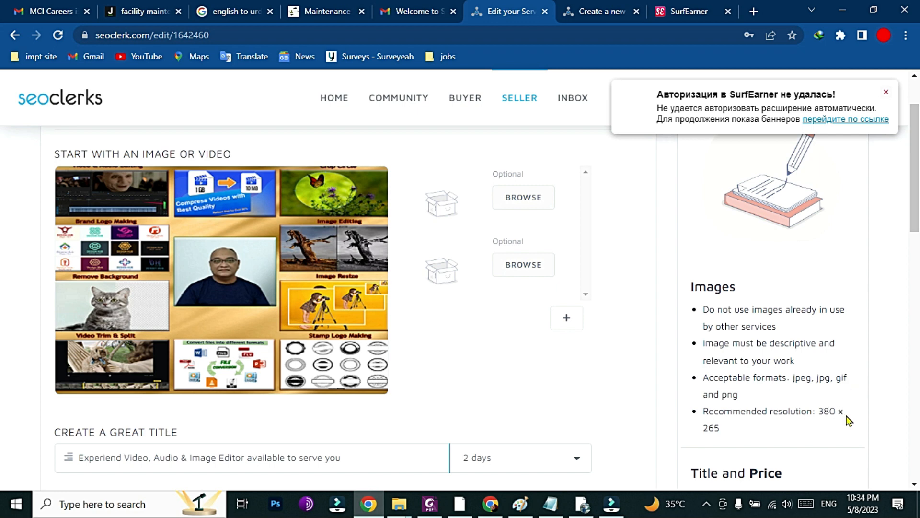
pyautogui.moveTo(917, 186); pyautogui.dragTo(918, 314)
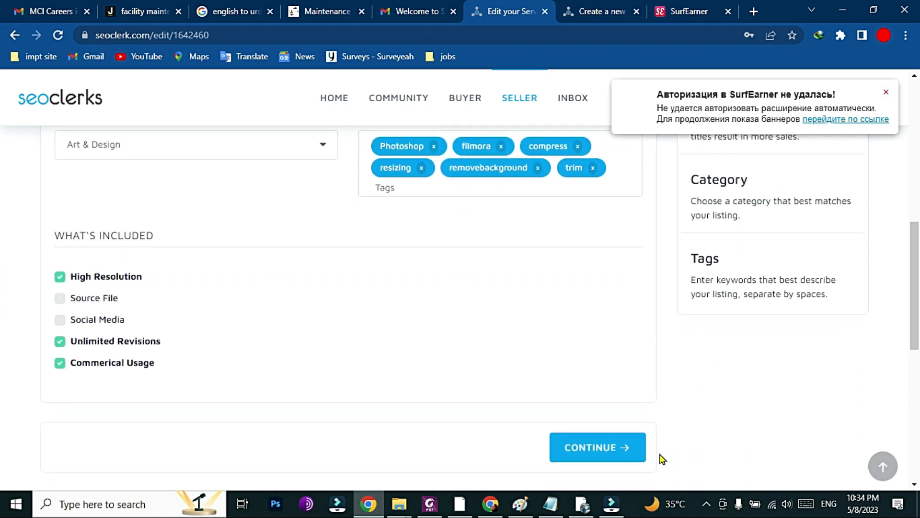
# Continue to the service's Pricing stage and review the order price, extras, discount, subscription and affiliate options
pyautogui.click(607, 458)
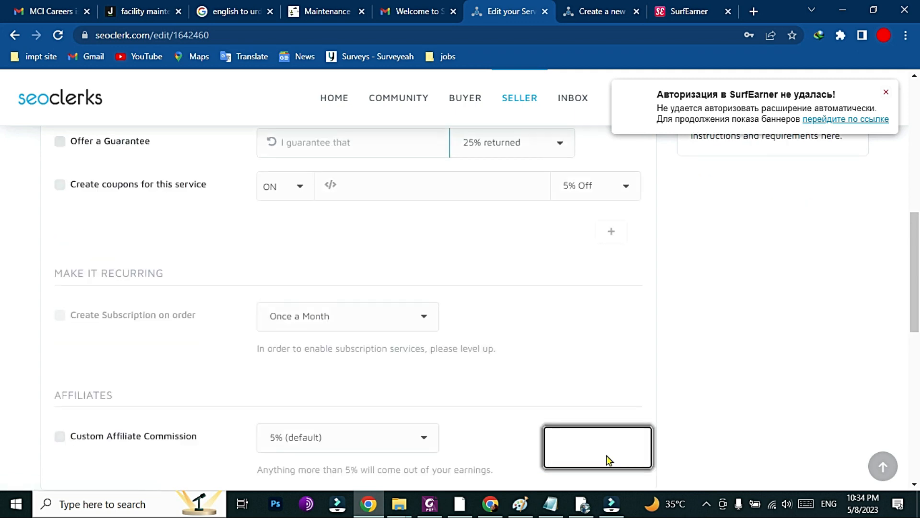
pyautogui.moveTo(917, 252); pyautogui.dragTo(889, 129)
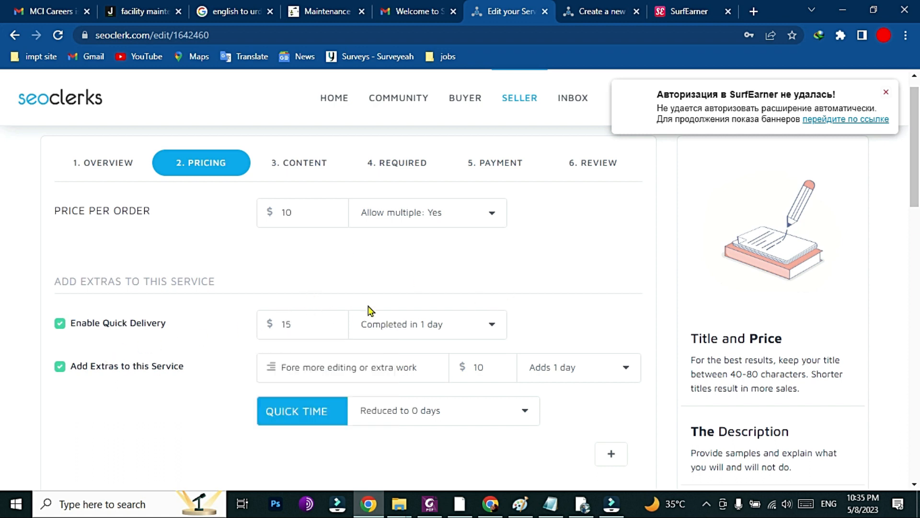
pyautogui.moveTo(917, 157); pyautogui.dragTo(913, 191)
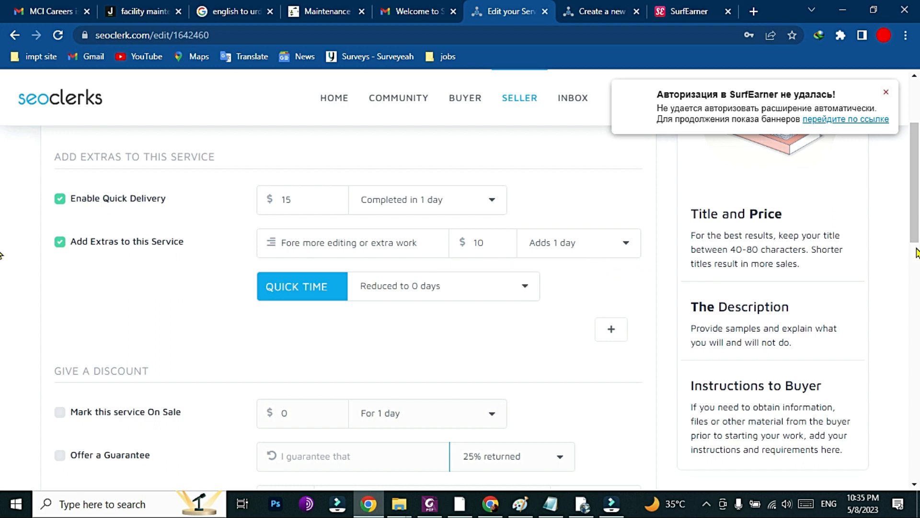
pyautogui.scroll(-1, 917, 251)
pyautogui.moveTo(916, 250); pyautogui.dragTo(916, 384)
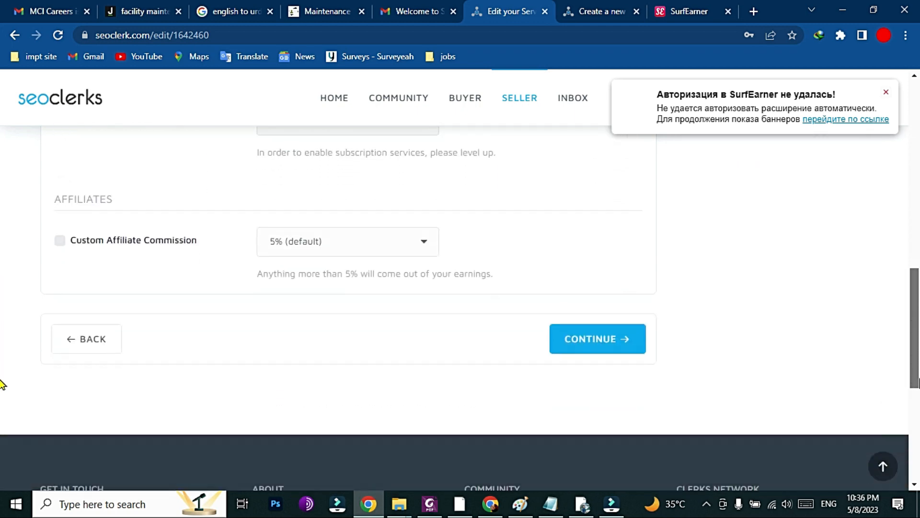
# Continue to the service's Content stage and review the description and the custom field options
pyautogui.click(603, 338)
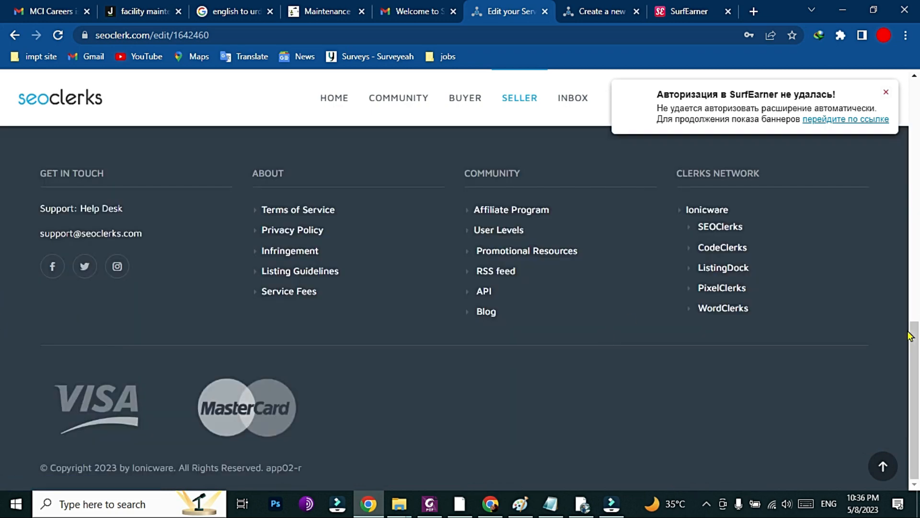
pyautogui.moveTo(913, 335); pyautogui.dragTo(873, 117)
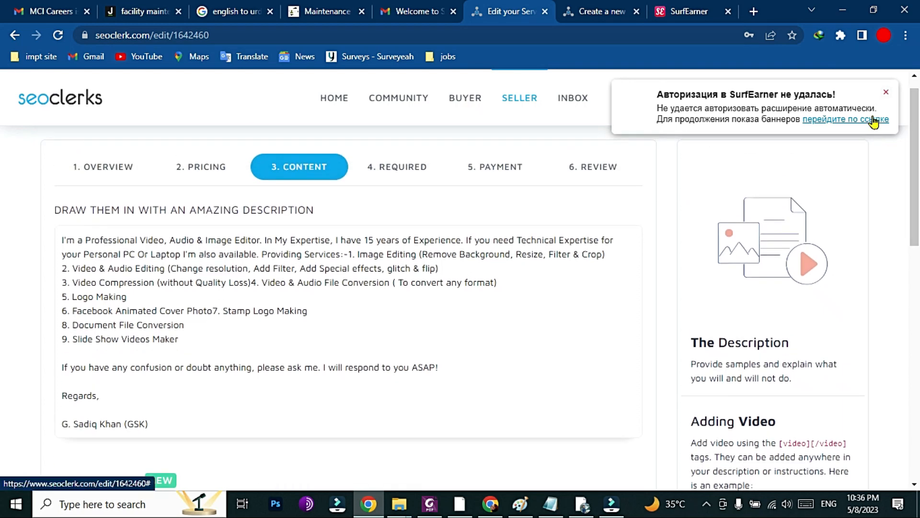
pyautogui.moveTo(917, 150); pyautogui.dragTo(918, 157)
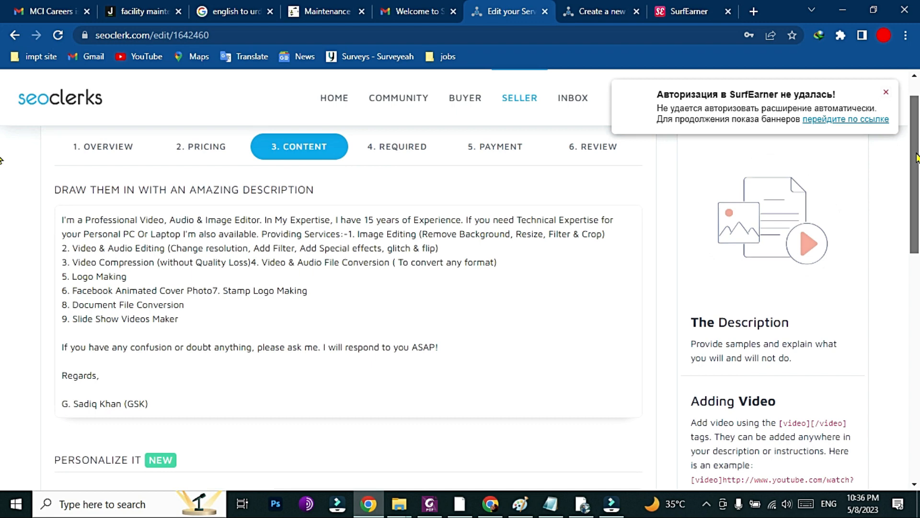
pyautogui.moveTo(917, 158); pyautogui.dragTo(919, 230)
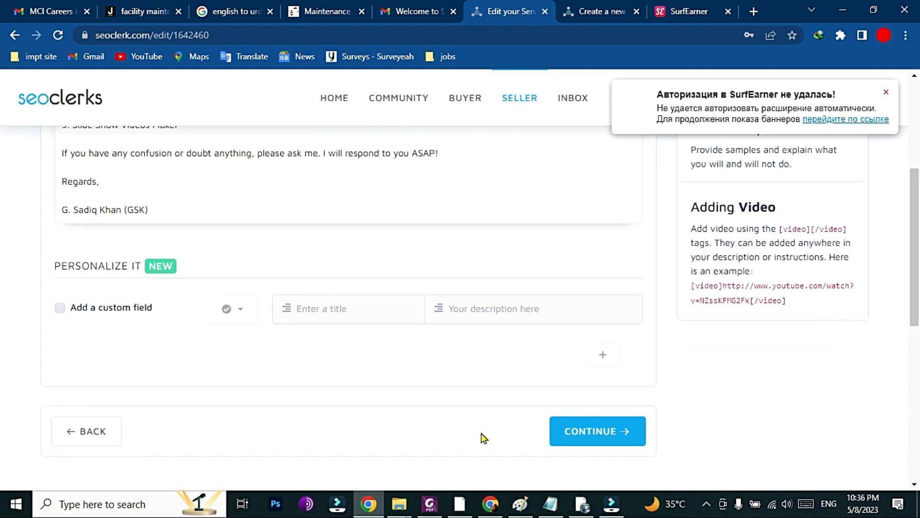
# Continue through the Required stage's buyer instructions to the Payment stage and review the available payment method categories
pyautogui.click(566, 426)
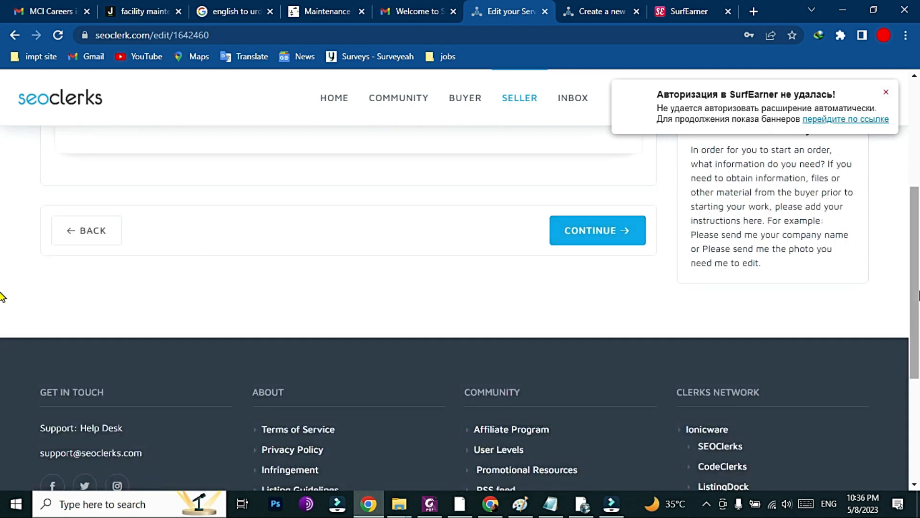
pyautogui.scroll(1, 900, 226)
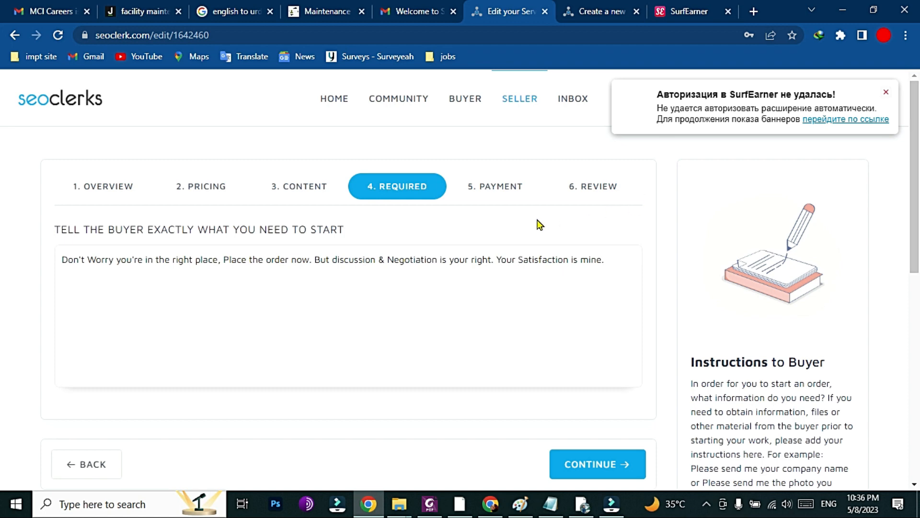
pyautogui.click(601, 465)
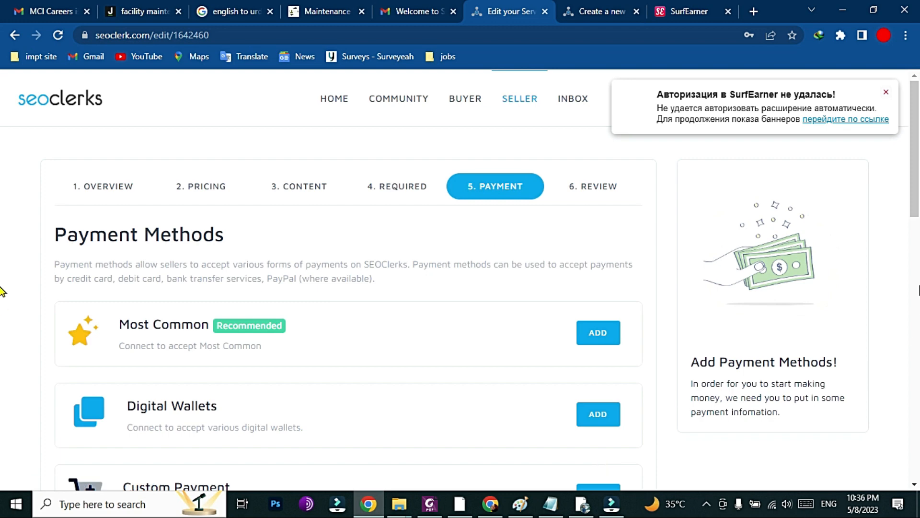
pyautogui.scroll(-7, 3, 287)
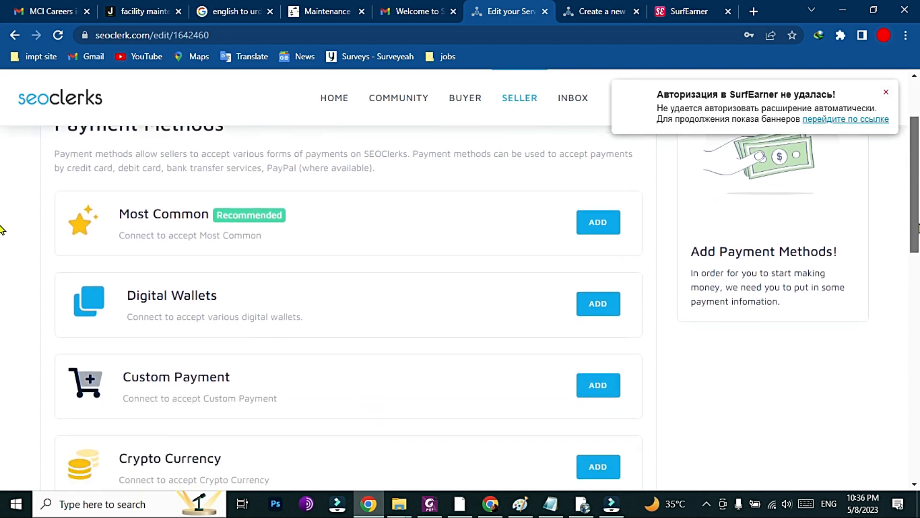
pyautogui.scroll(-2, 2, 312)
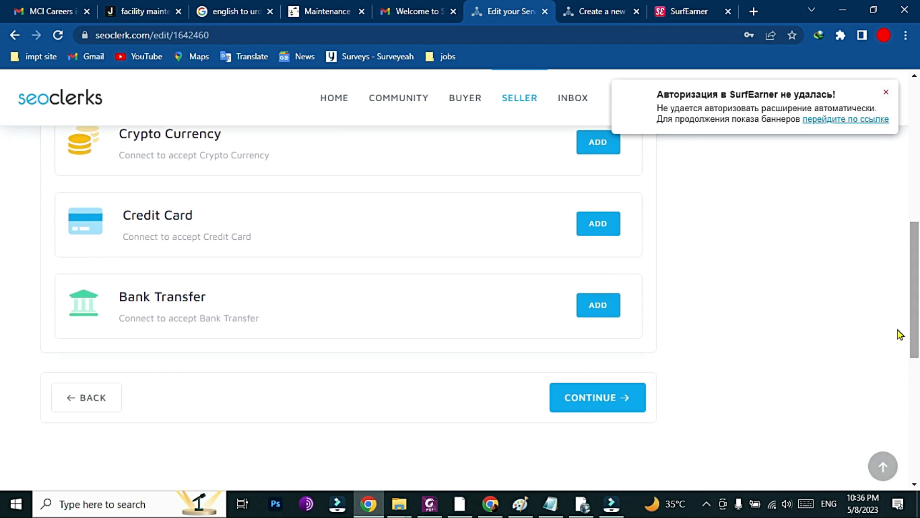
# Continue to the Review stage and examine the service preview, the paid upgrades and the option to save the changes
pyautogui.click(579, 403)
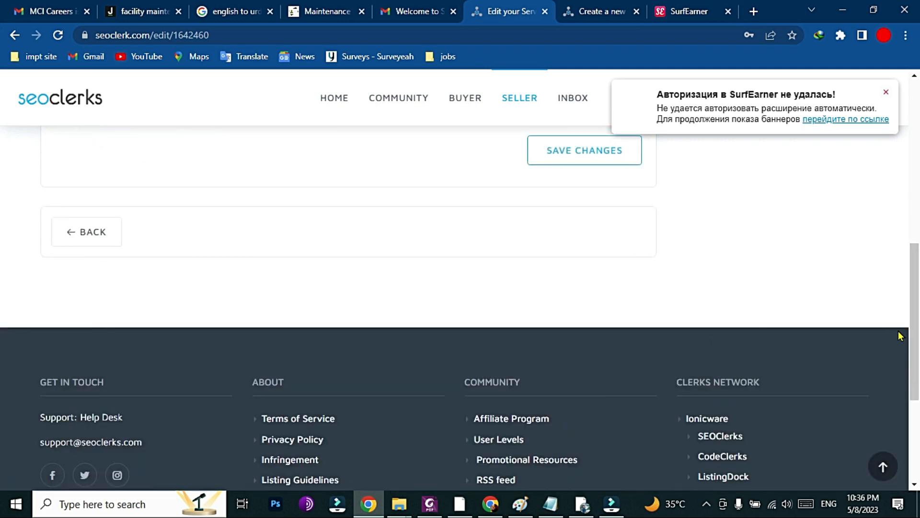
pyautogui.scroll(3, 898, 291)
pyautogui.scroll(5, 897, 278)
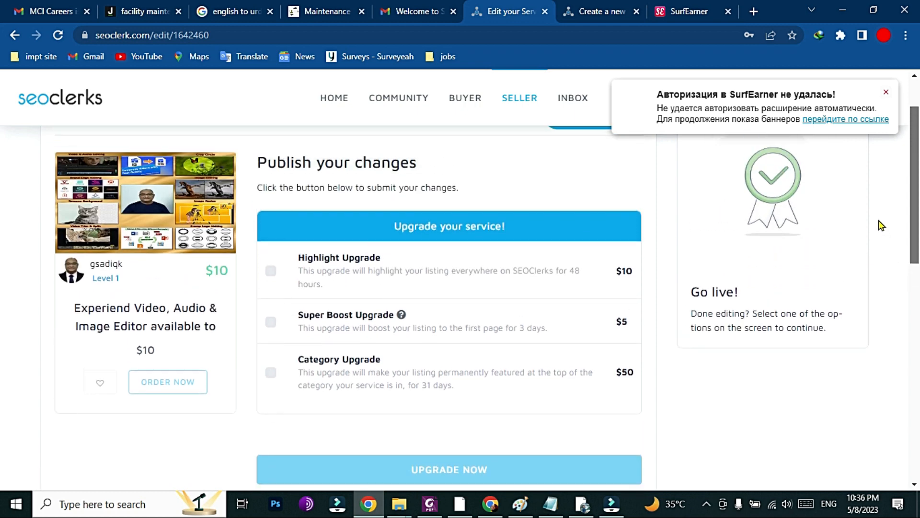
pyautogui.scroll(1, 880, 217)
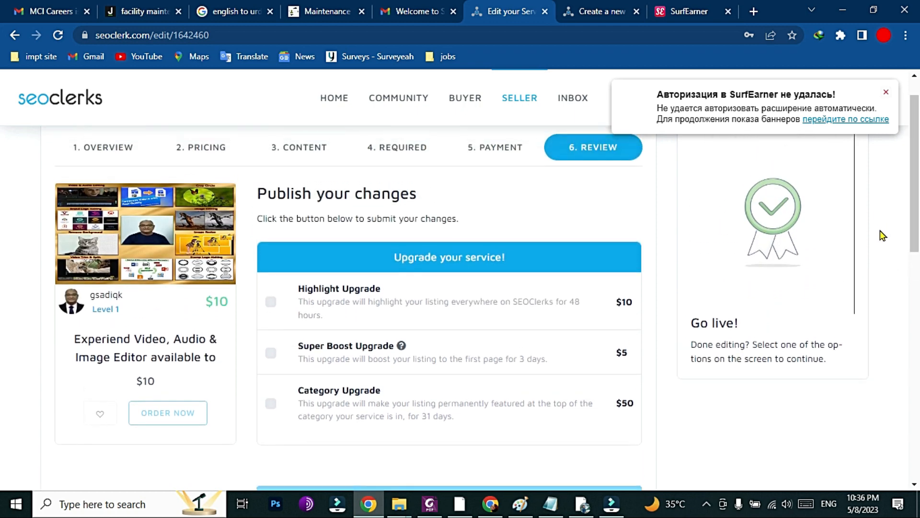
pyautogui.scroll(-3, 3, 218)
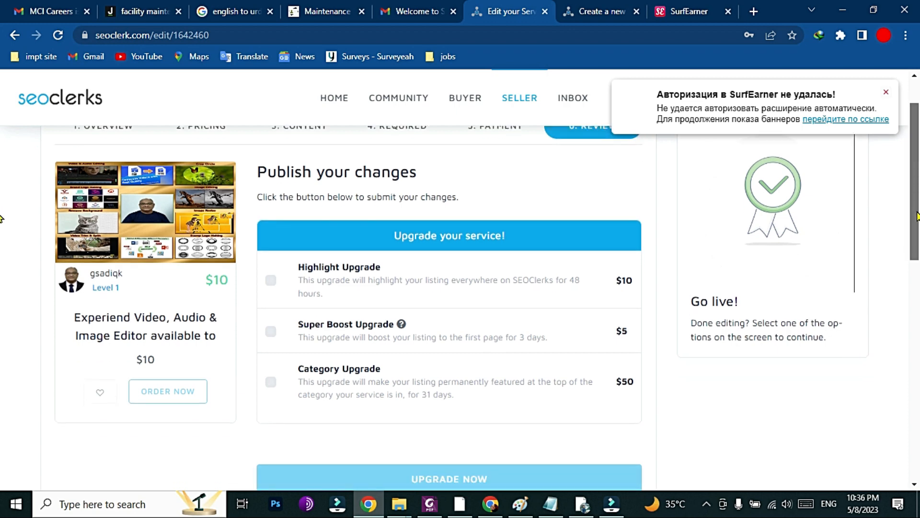
pyautogui.scroll(1, 3, 221)
pyautogui.scroll(-3, 3, 221)
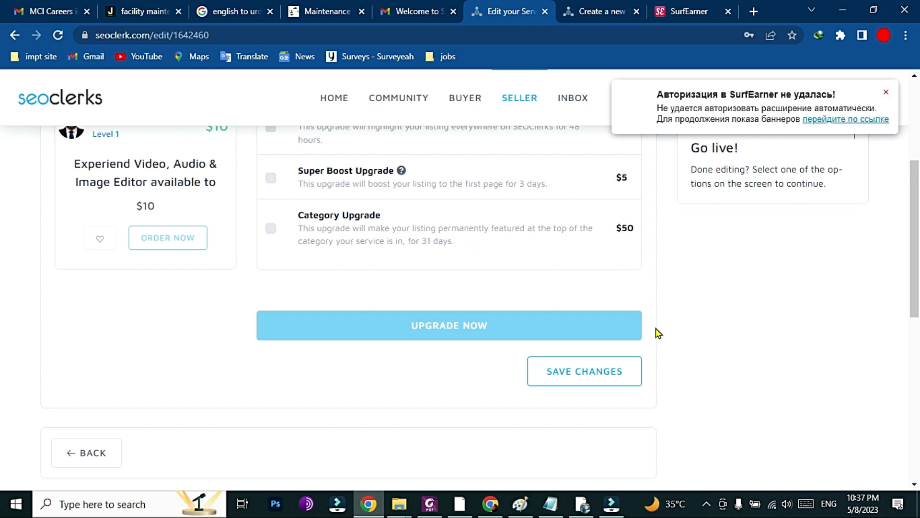
pyautogui.click(707, 504)
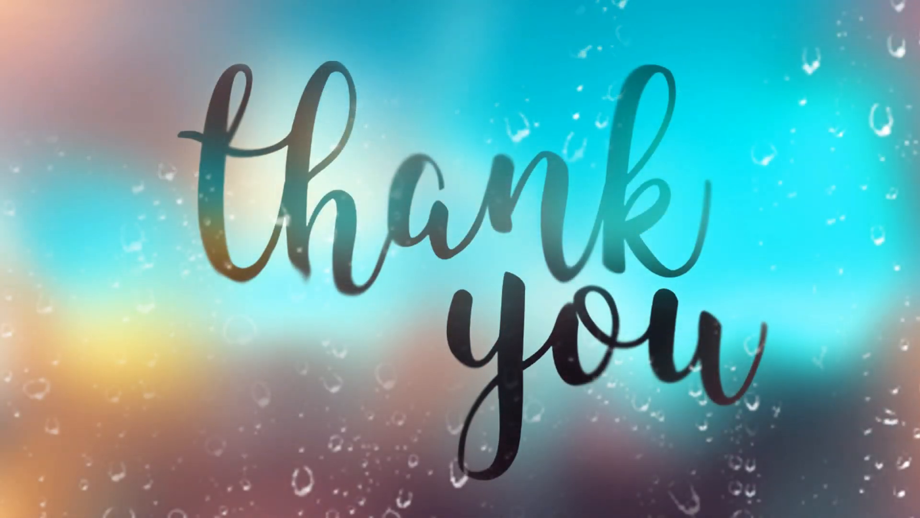